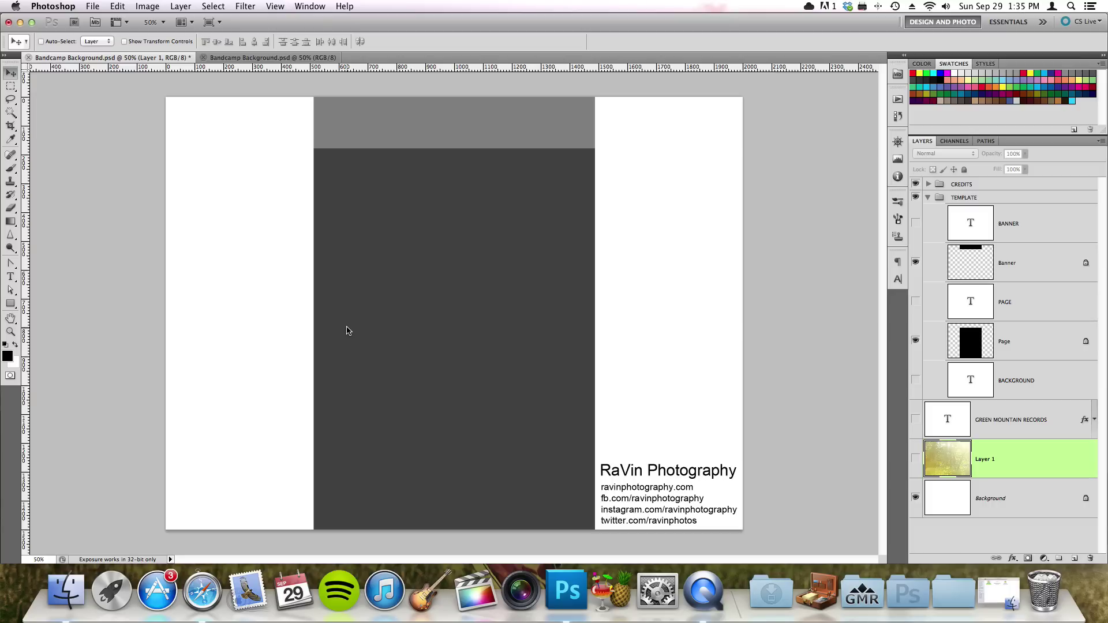
Switch to the Safari space showing the Bandcamp Background.psd download page
key(ctrl+Right)
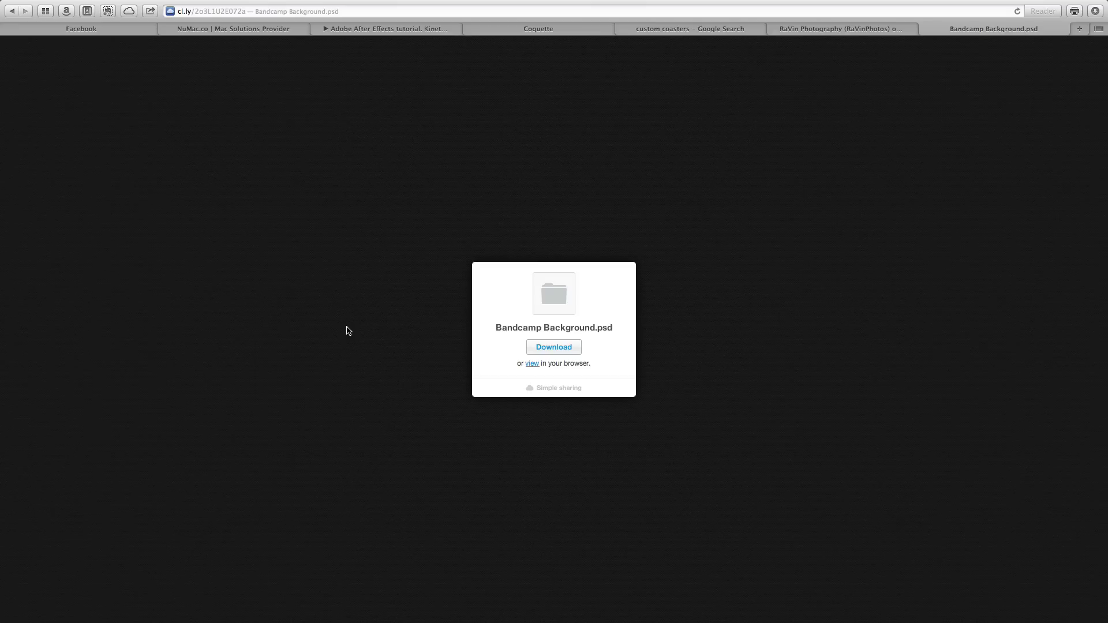
Switch back to the Photoshop space with the Bandcamp Background.psd template open
key(ctrl+Left)
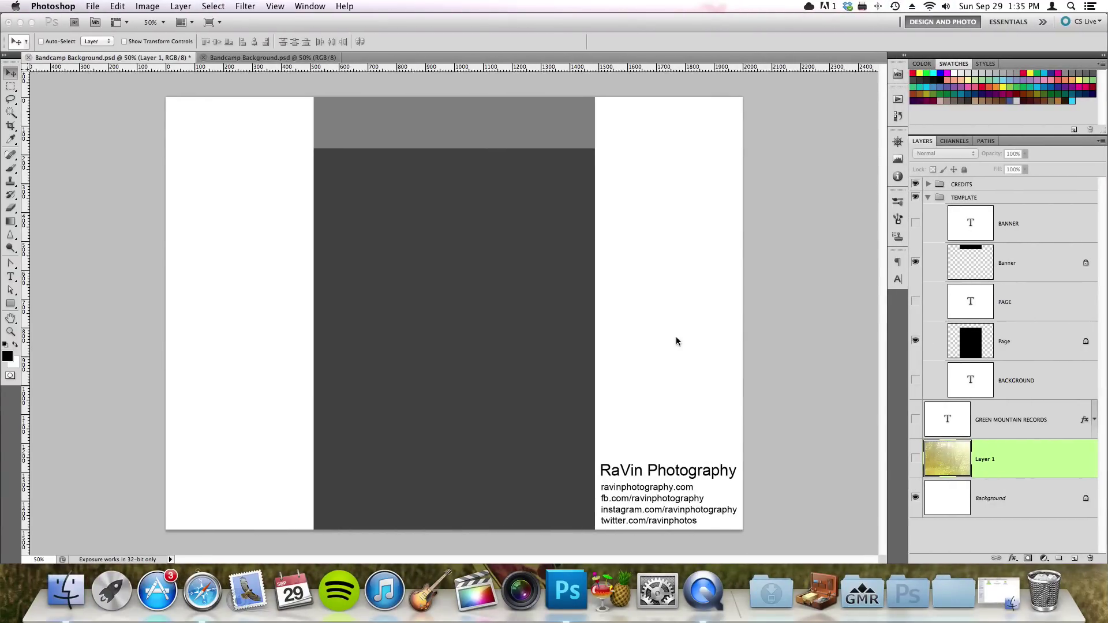
Show Layer 1 and the GREEN MOUNTAIN RECORDS layer, and hide the TEMPLATE and CREDITS groups
click(505, 216)
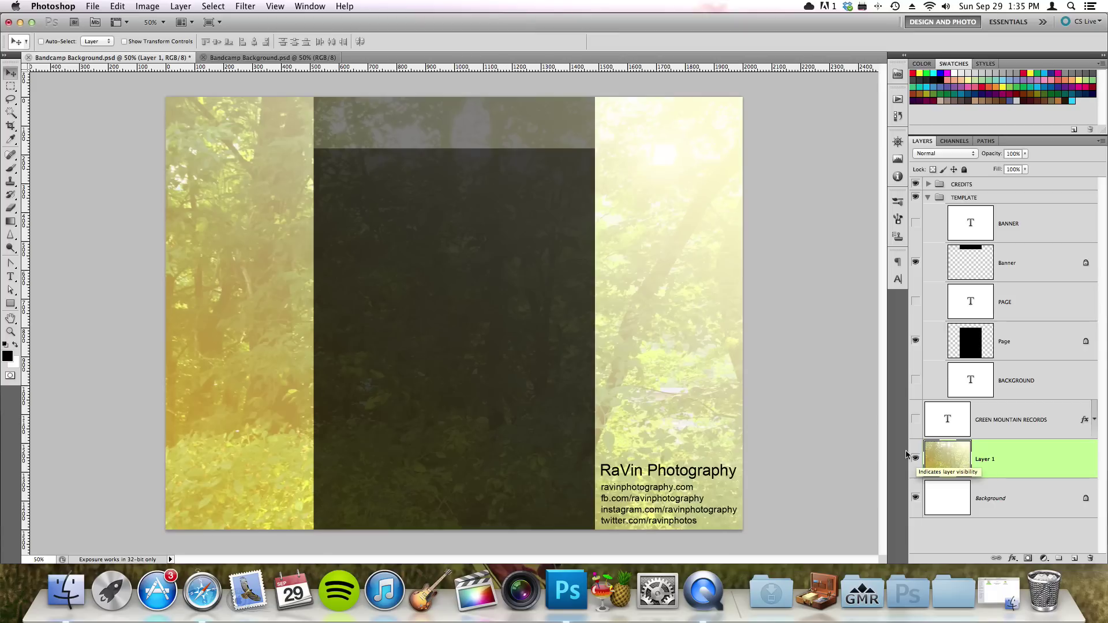
click(915, 459)
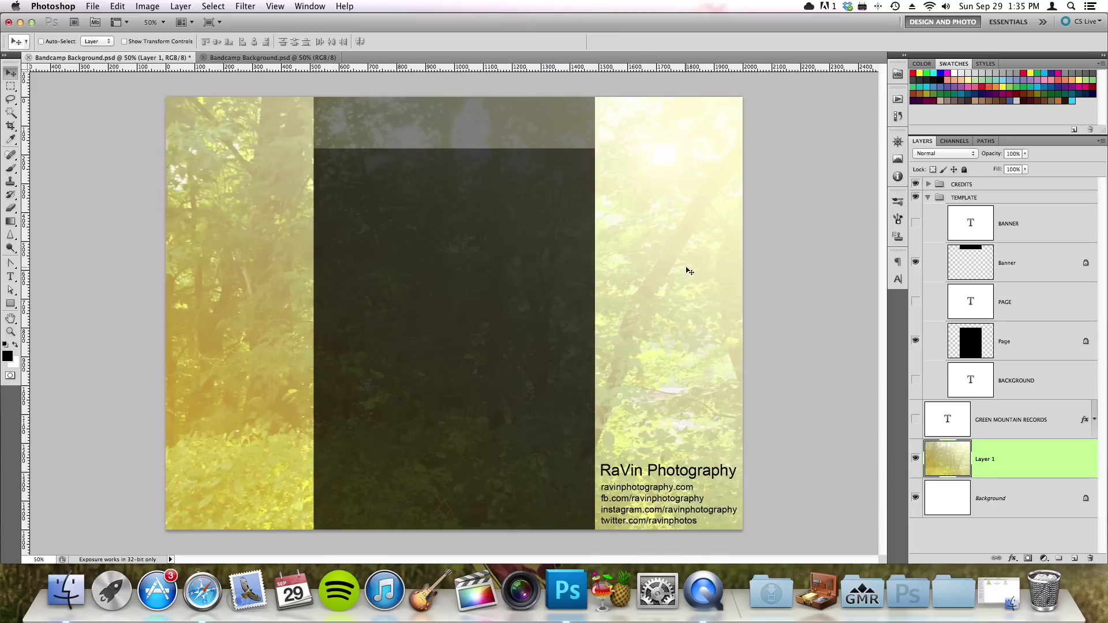
click(915, 421)
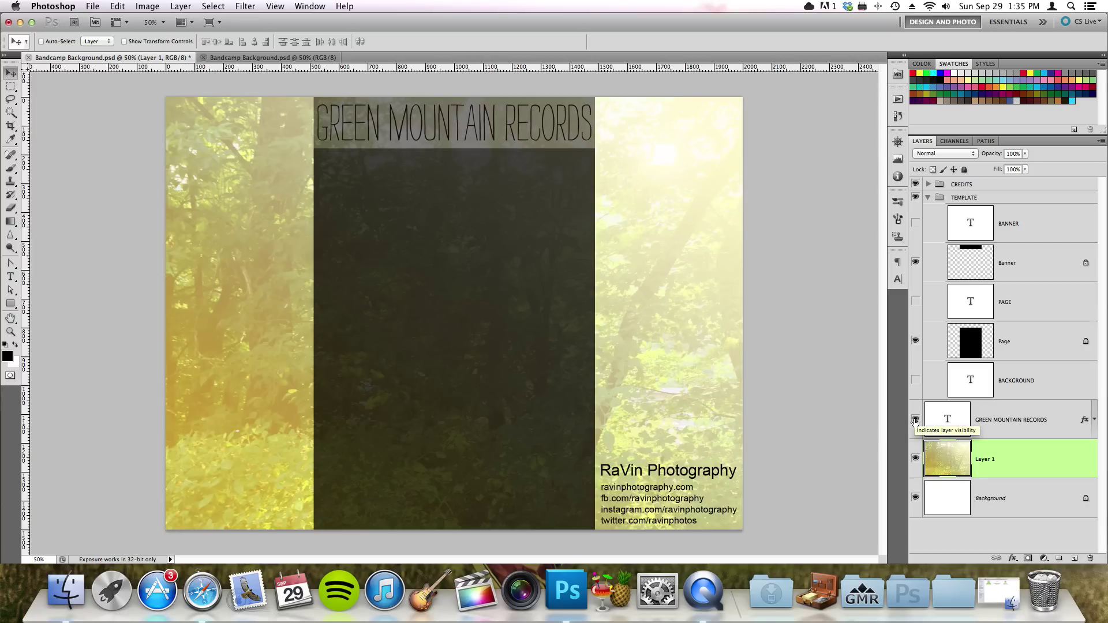
click(916, 194)
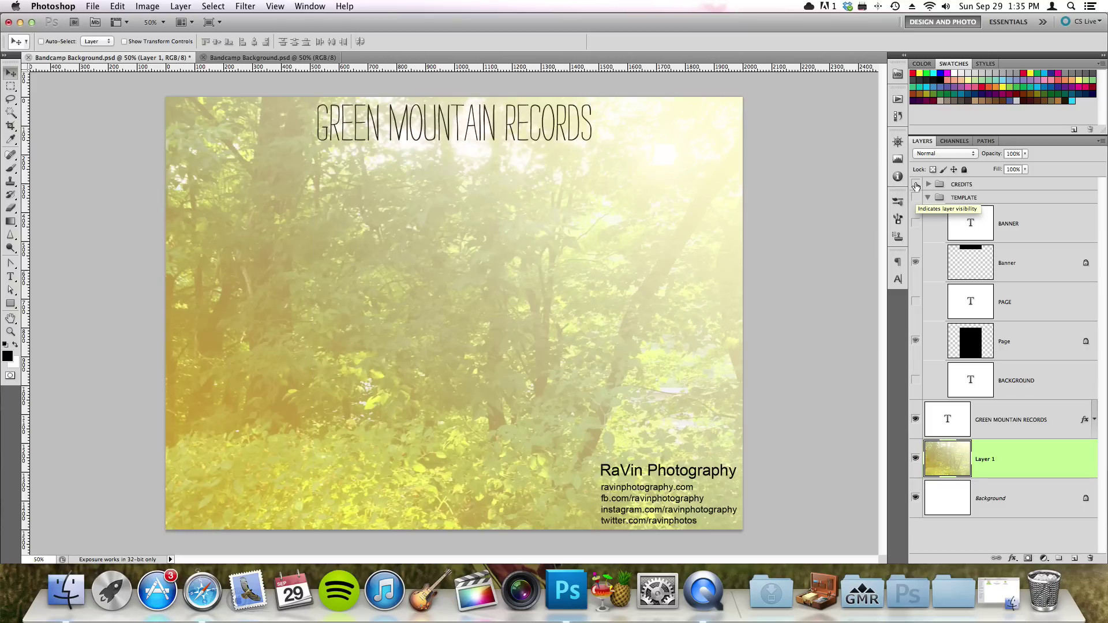
click(915, 185)
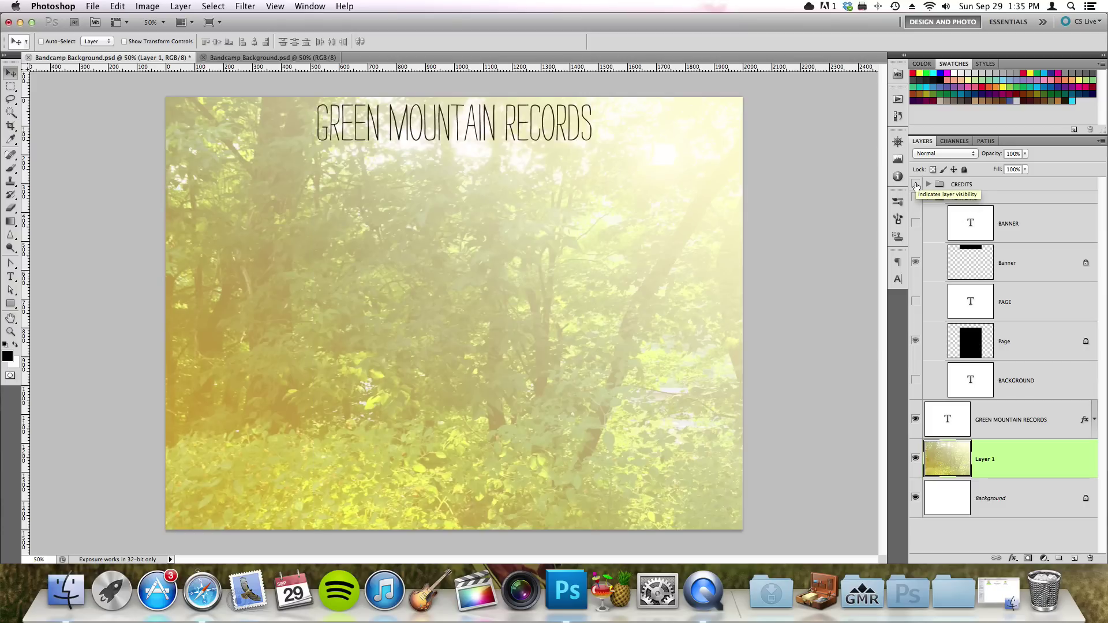
click(915, 185)
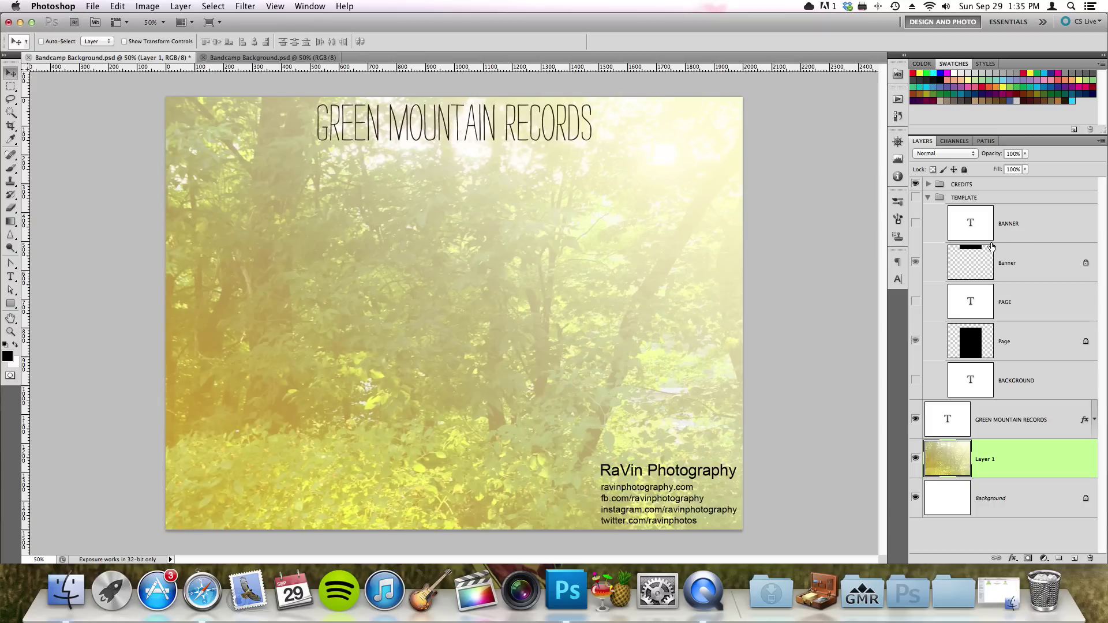
click(915, 185)
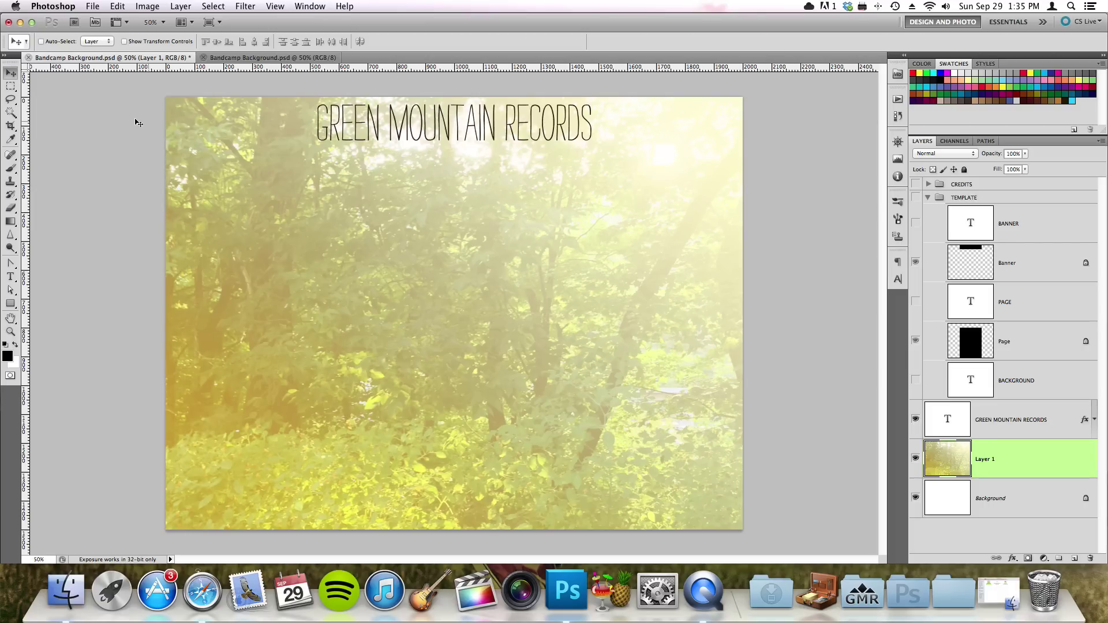
In File > Save for Web & Devices, change the export format from PNG-24 to PNG-8
click(92, 6)
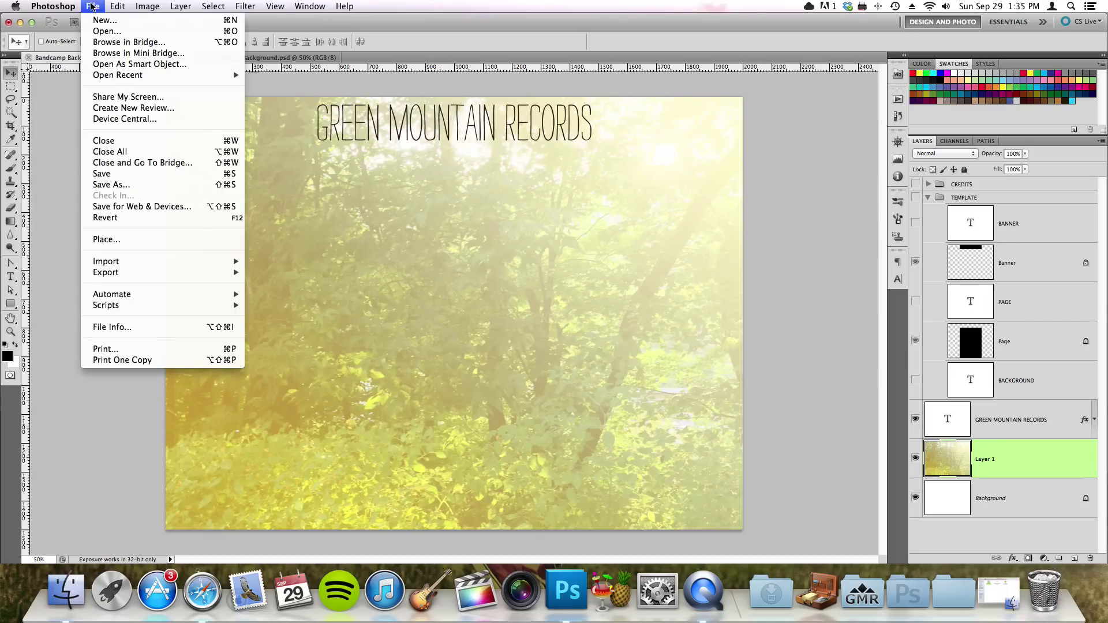
click(123, 207)
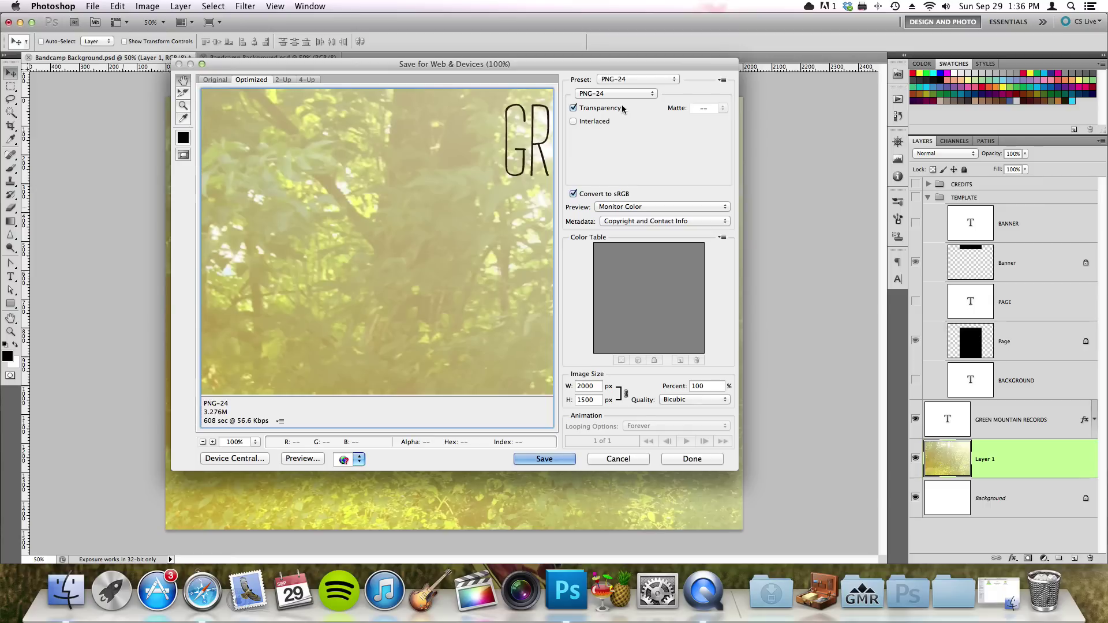
click(608, 93)
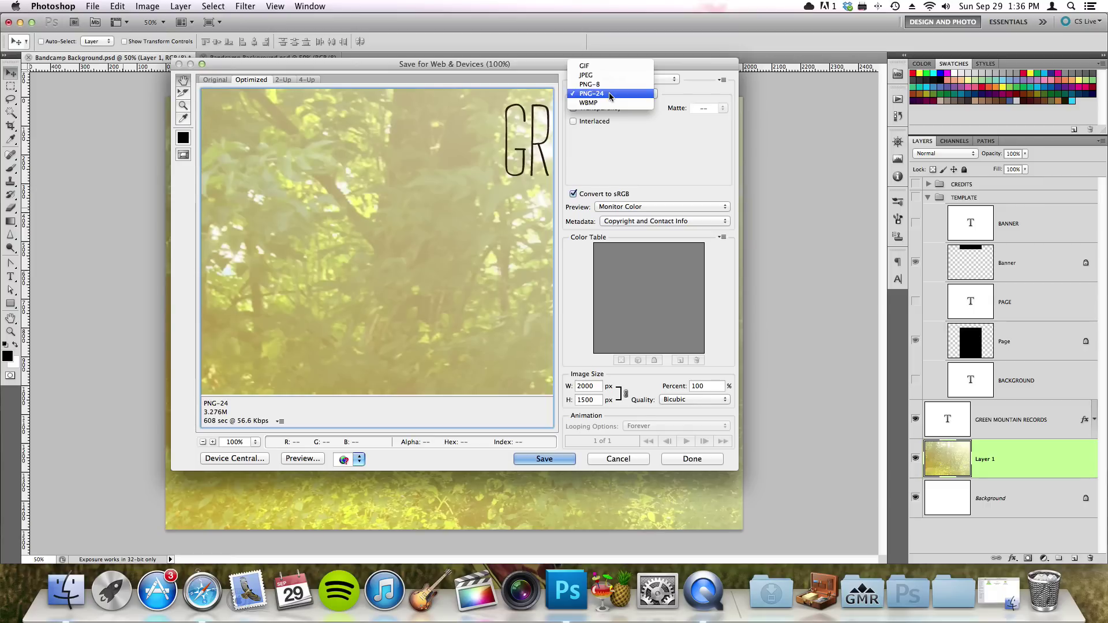
click(603, 93)
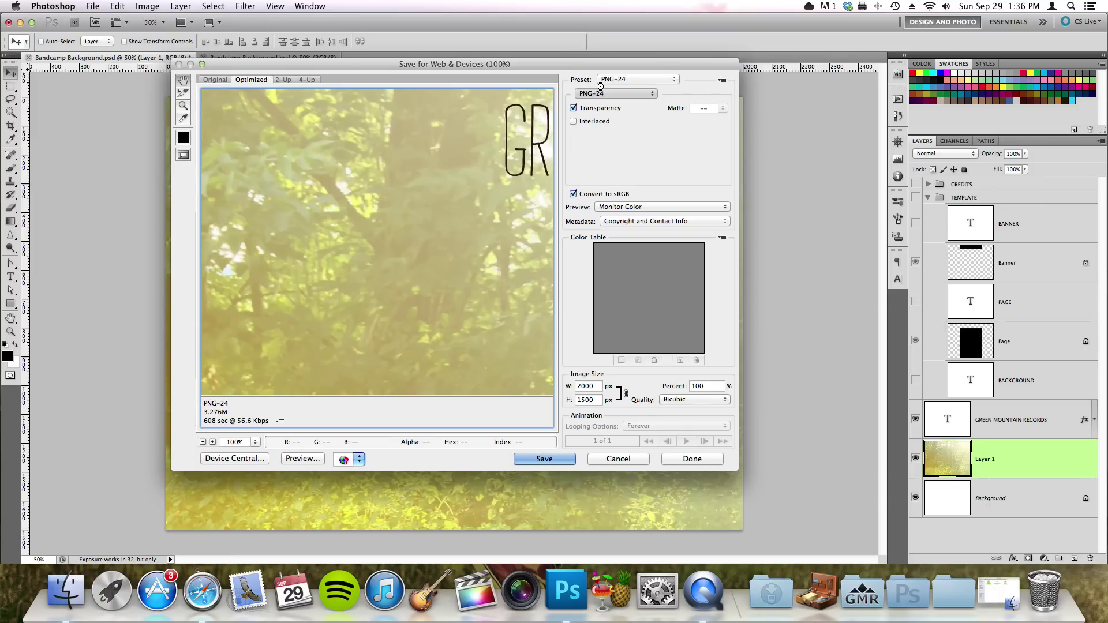
click(601, 92)
click(601, 87)
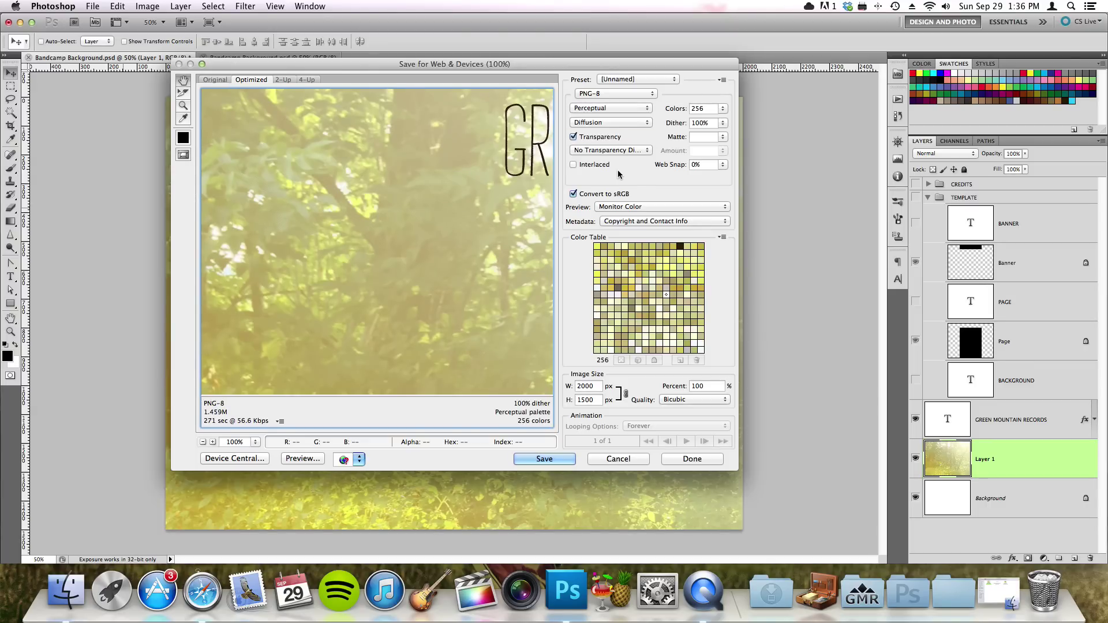
click(531, 463)
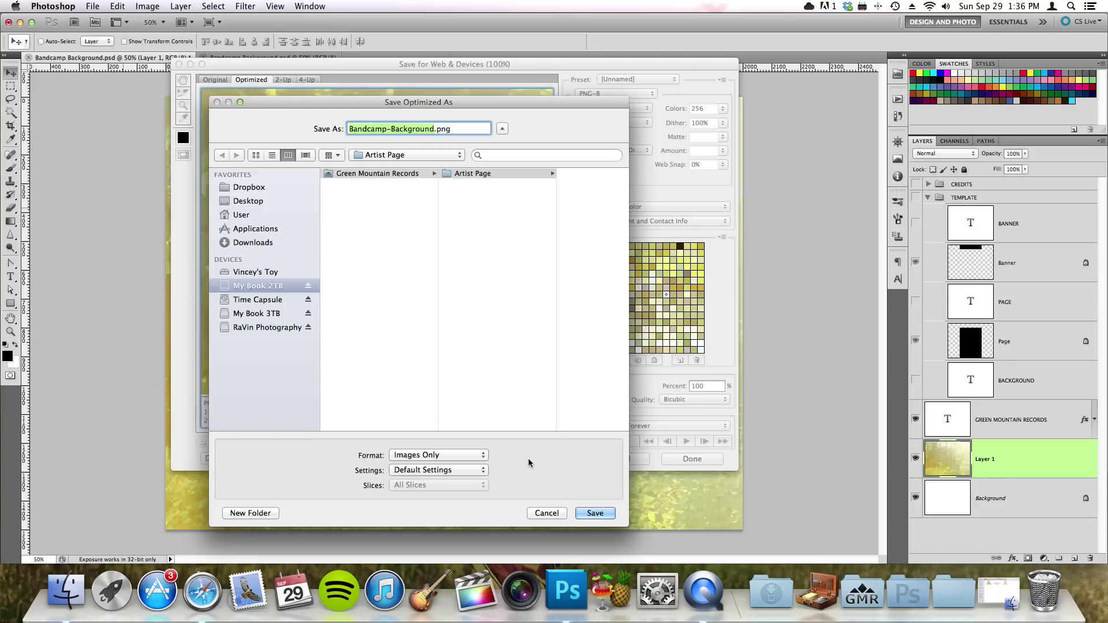
Save Bandcamp-Background.png to the Desktop, then select the Banner layer
click(239, 202)
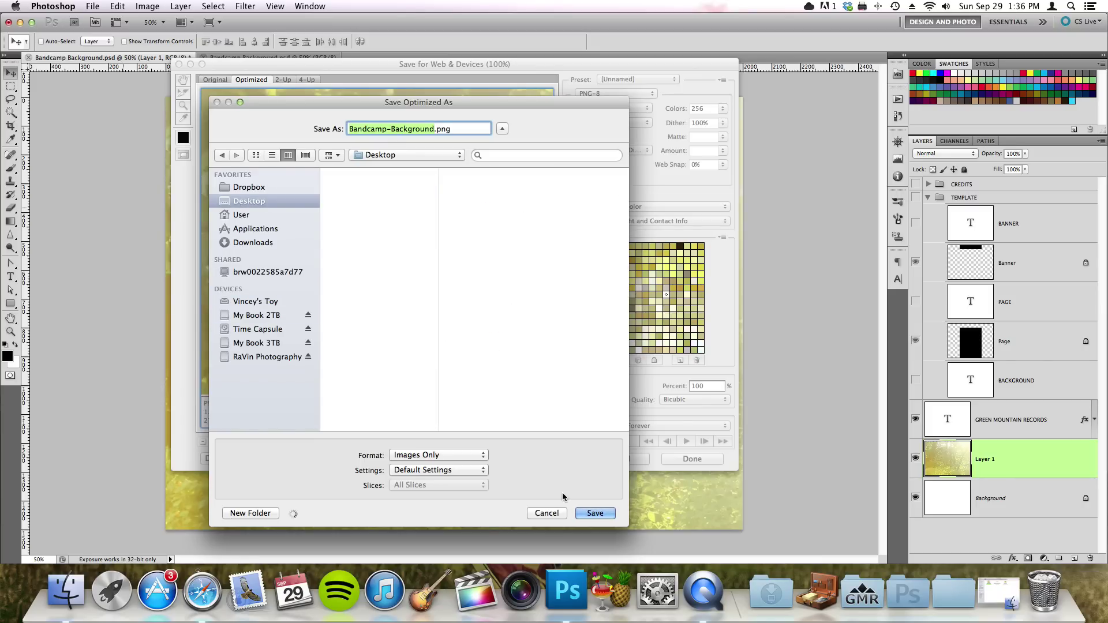
click(594, 513)
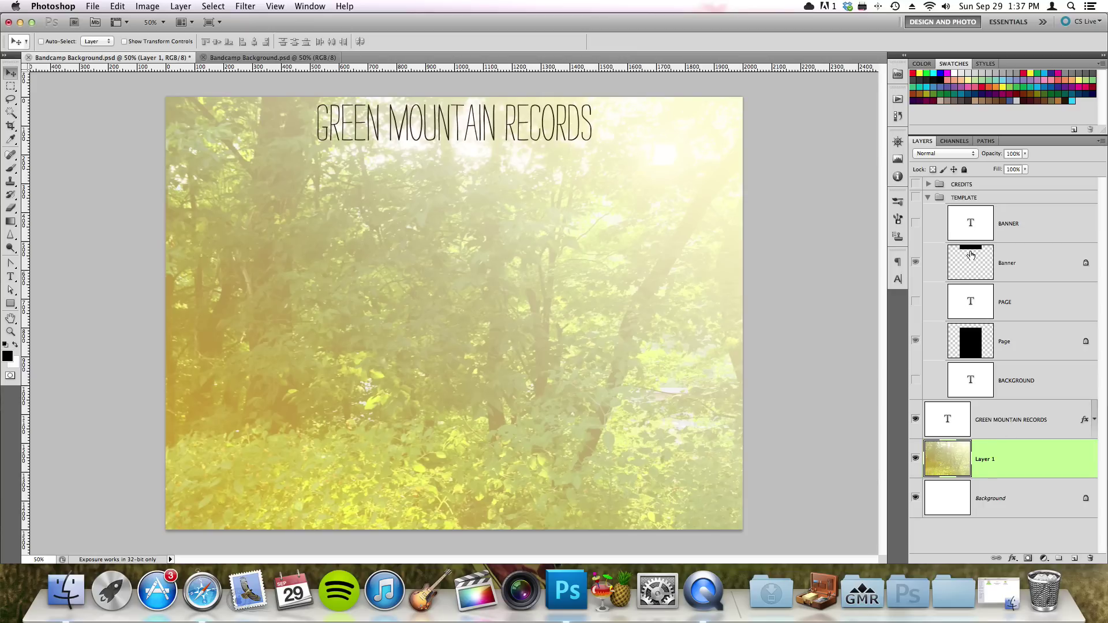
click(1020, 264)
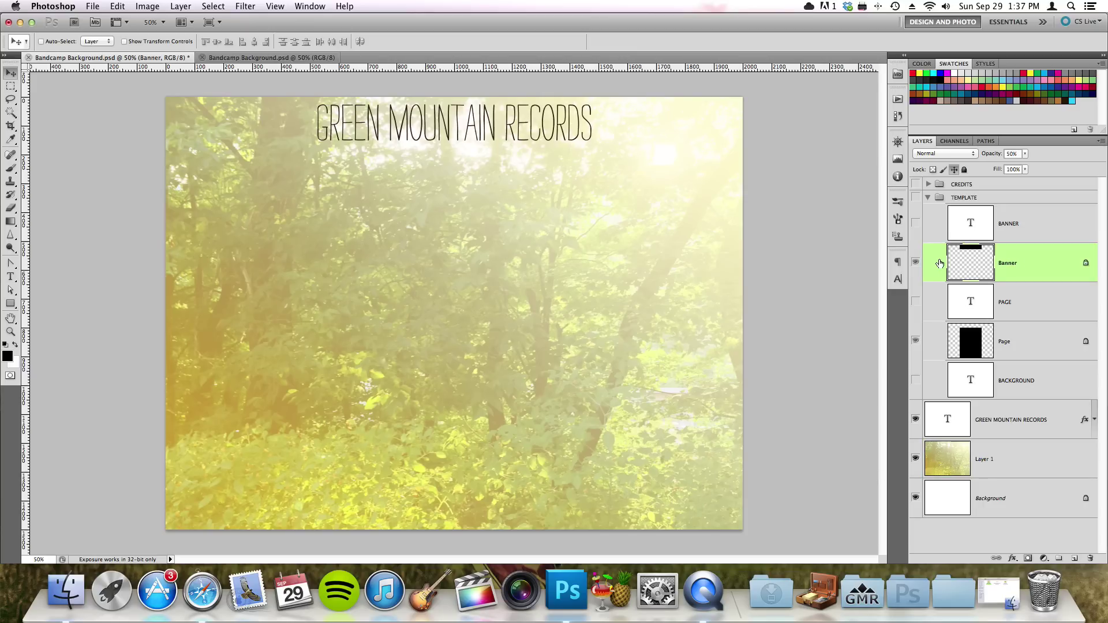
Show TEMPLATE, hide Page, load the Banner layer as a selection, then hide Banner
click(916, 197)
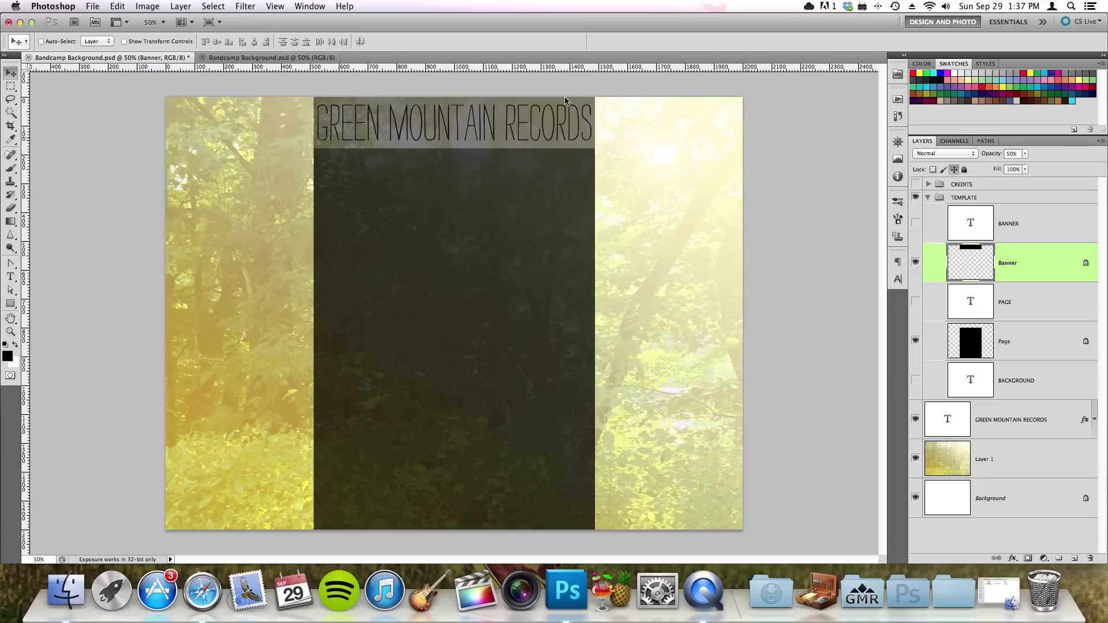
click(915, 340)
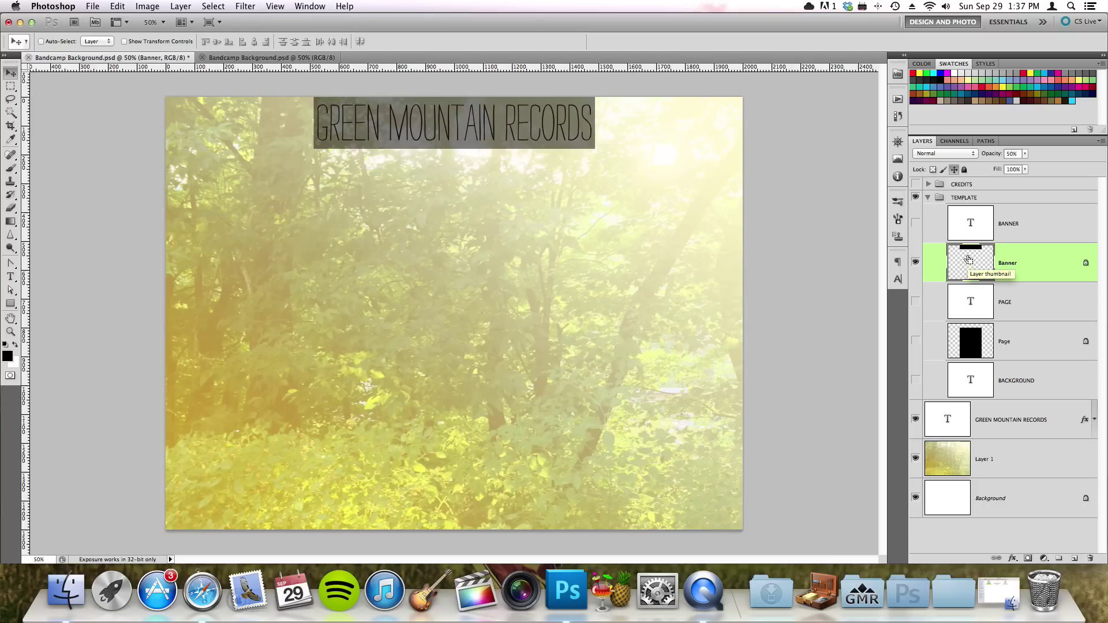
super+click(969, 260)
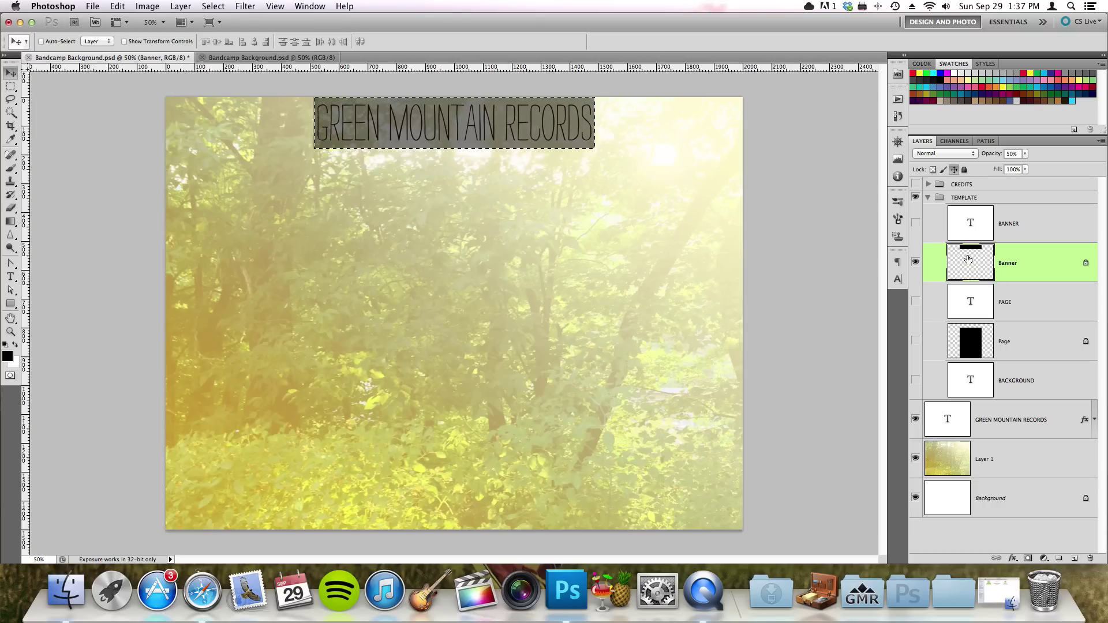
click(915, 263)
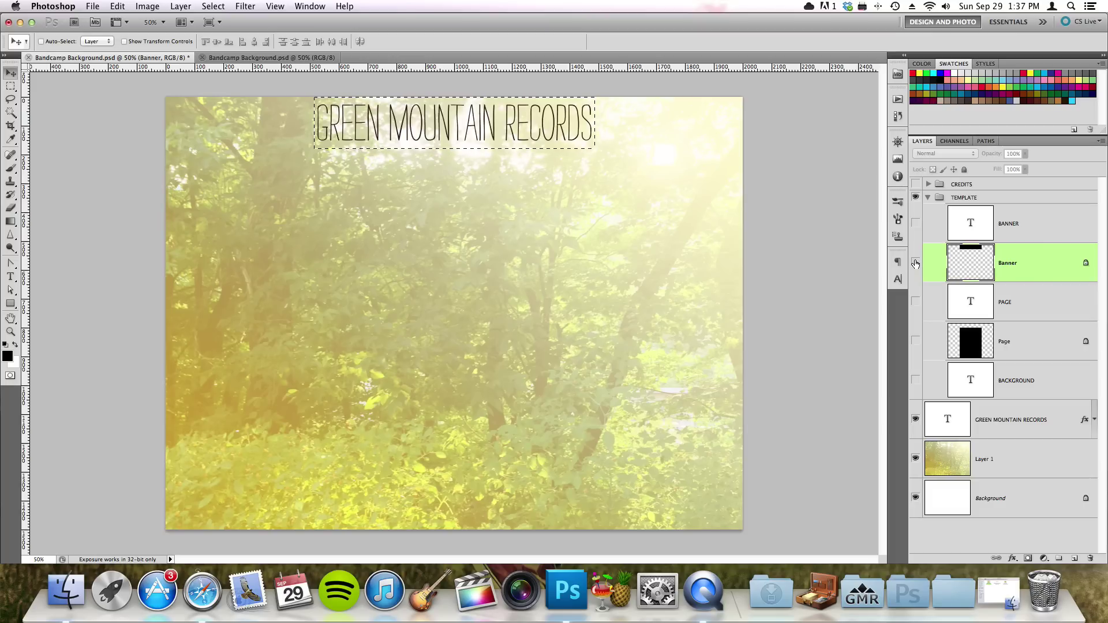
click(147, 6)
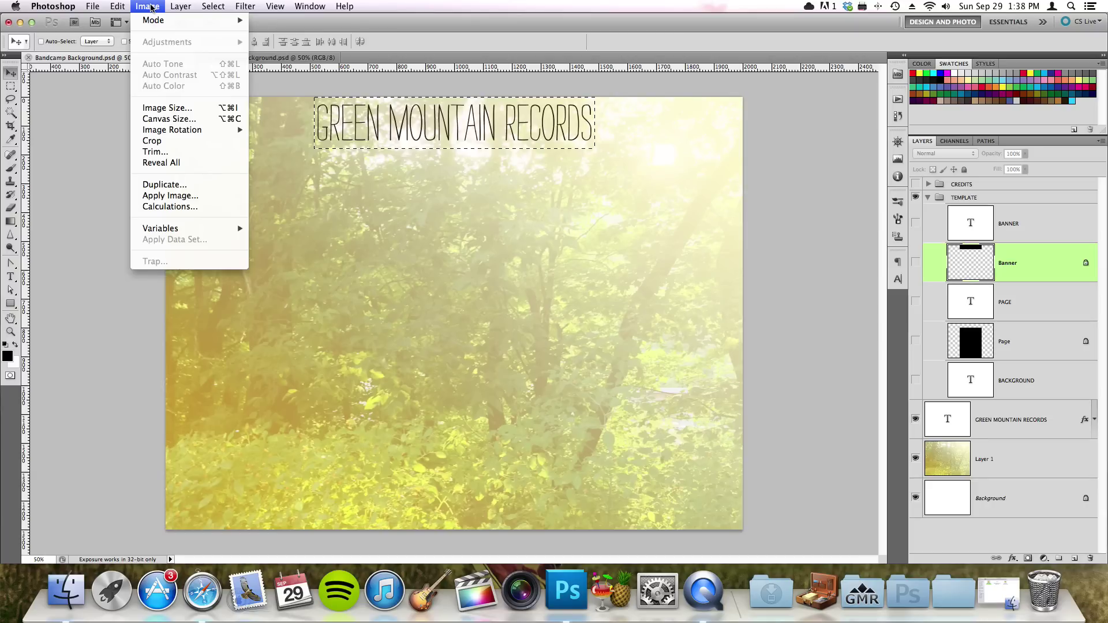
Crop the canvas to the banner selection and deselect it
click(163, 141)
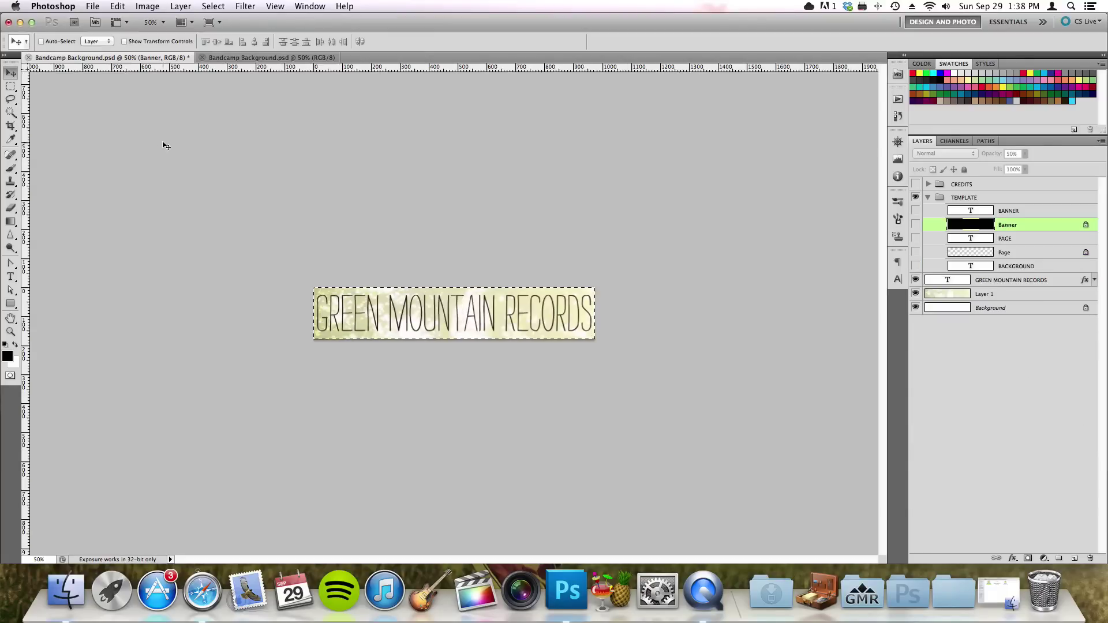
key(super+d)
click(93, 7)
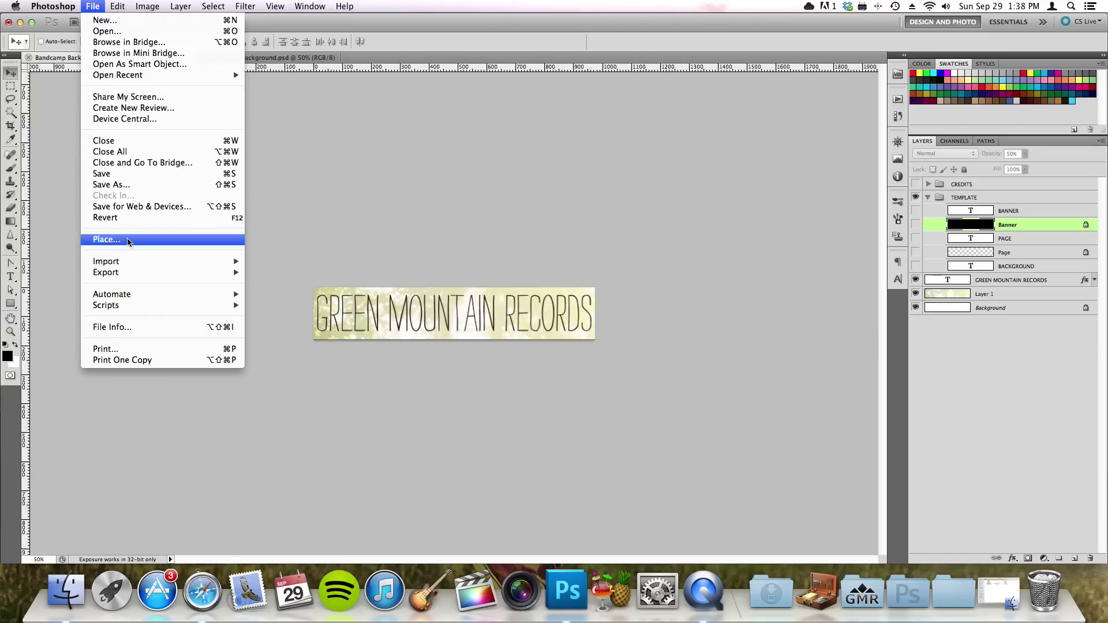
Save the cropped banner for web, renaming it Bandcamp-Banner.png on the Desktop
click(118, 206)
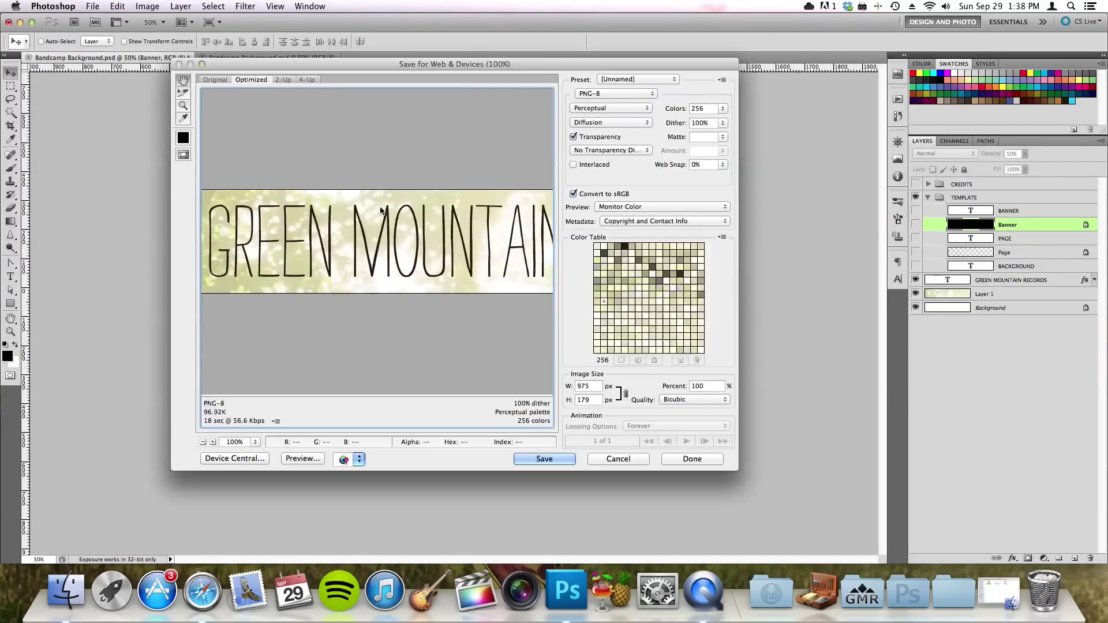
click(544, 459)
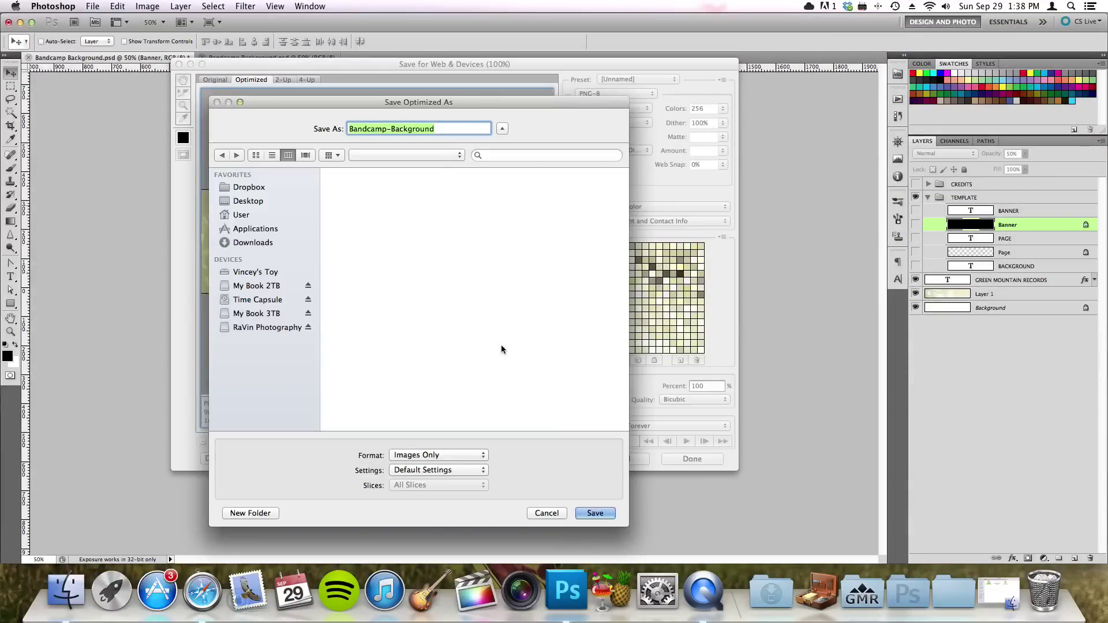
double_click(404, 128)
text(Banner)
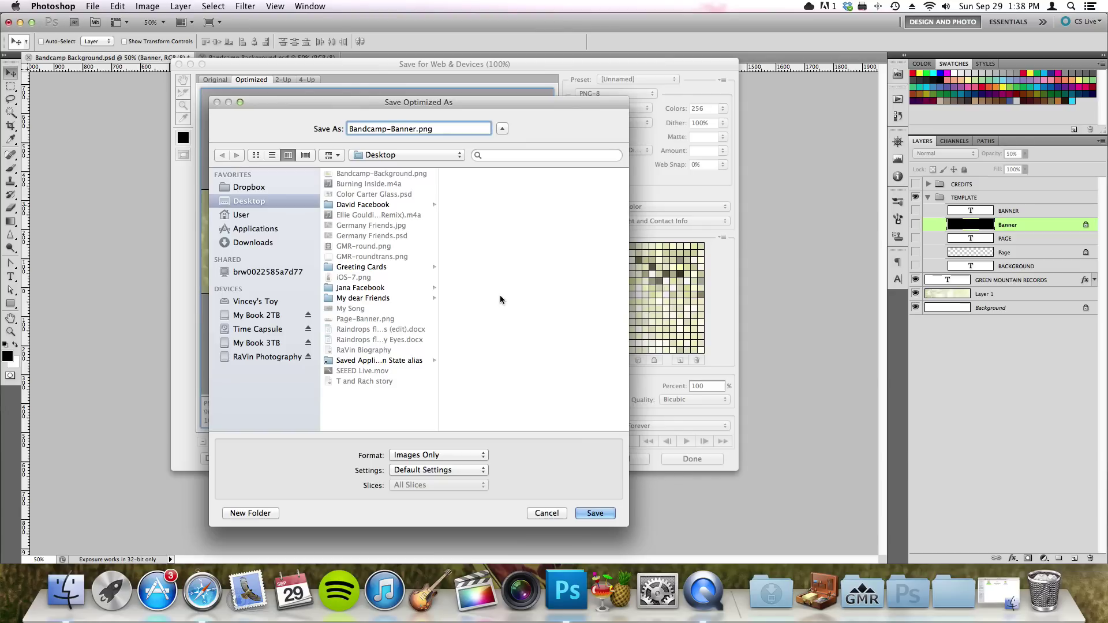
click(591, 513)
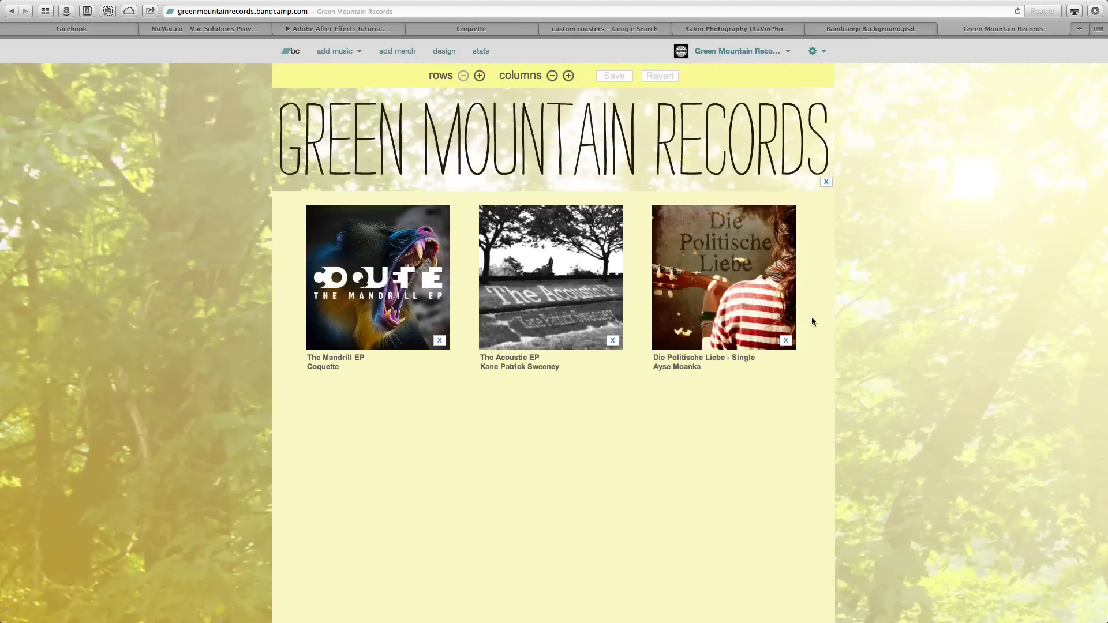
Open Bandcamp's design settings and delete the existing Background Image
click(442, 52)
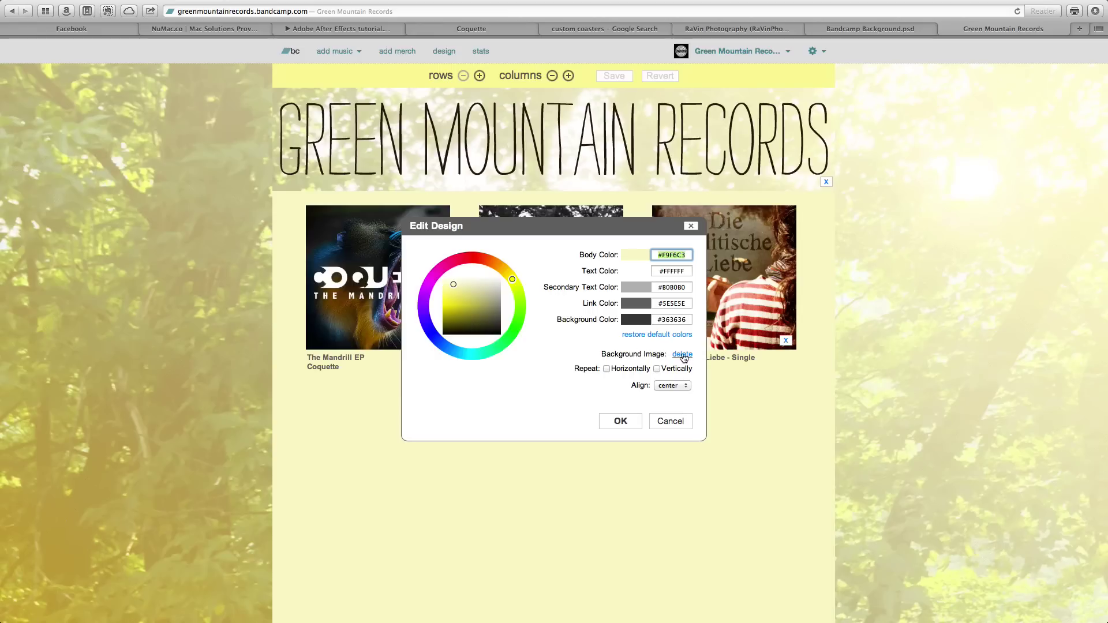
click(682, 355)
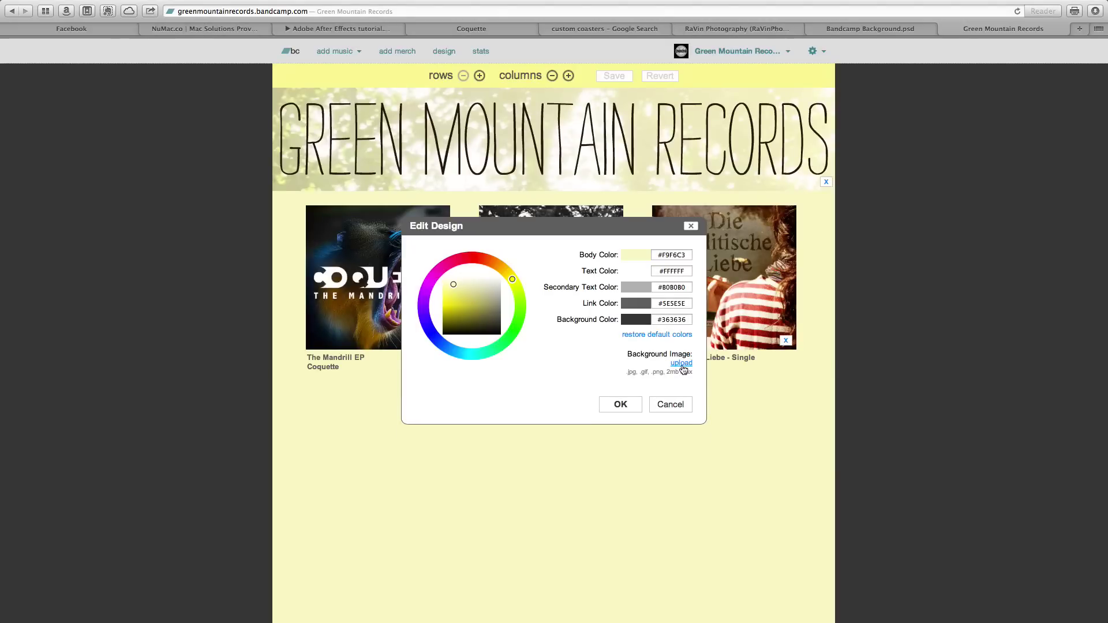
Upload Bandcamp-Background.png from the Desktop as the page background and apply the design
click(682, 365)
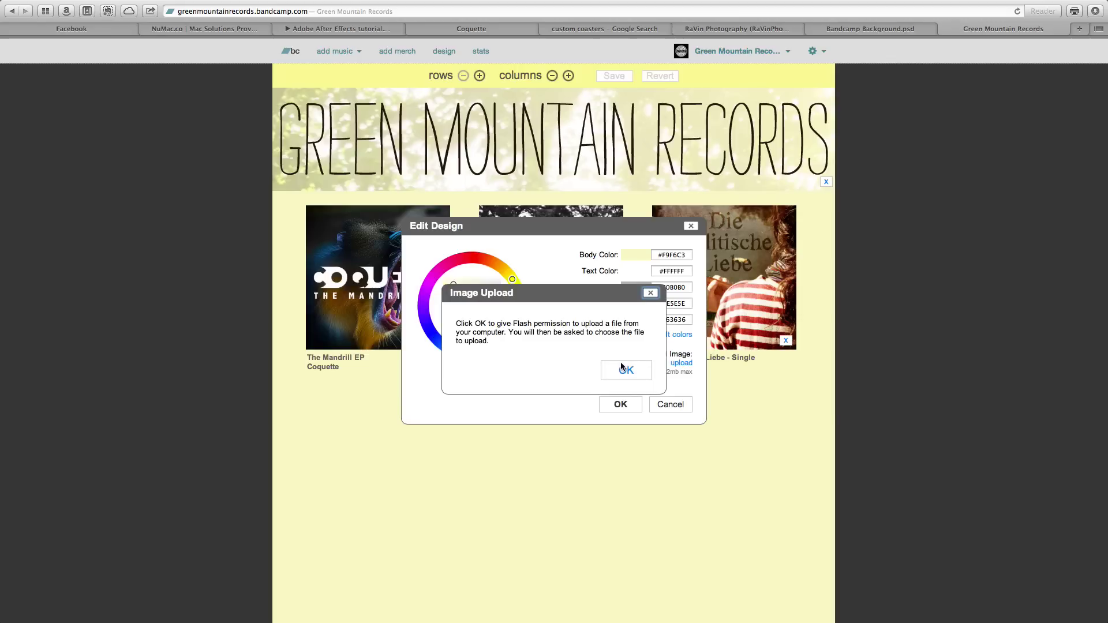
click(621, 367)
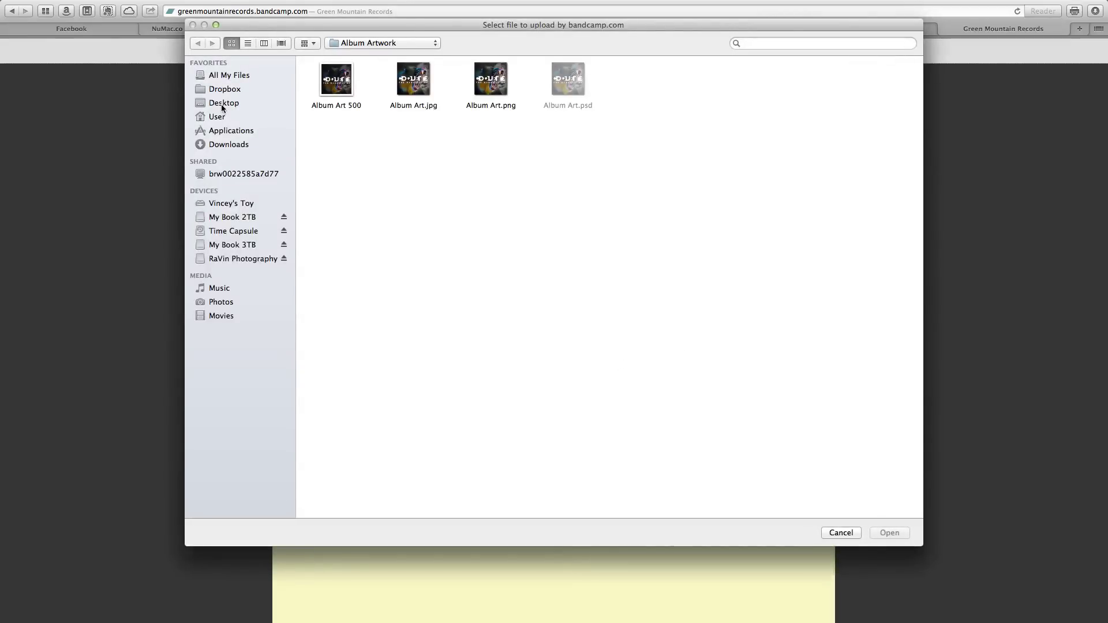
click(222, 105)
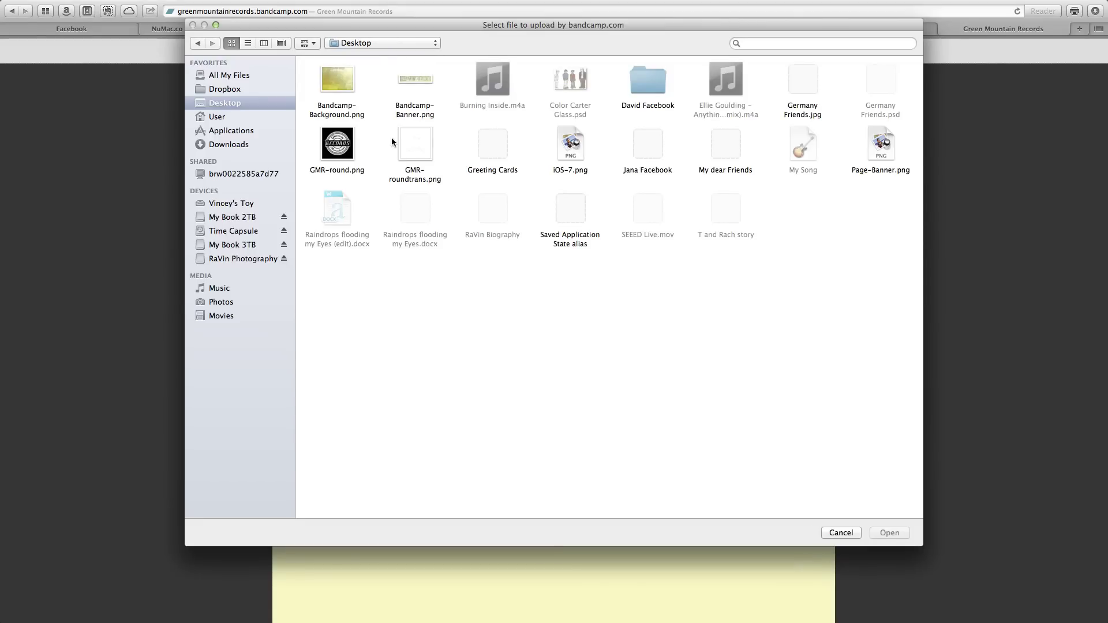
click(331, 87)
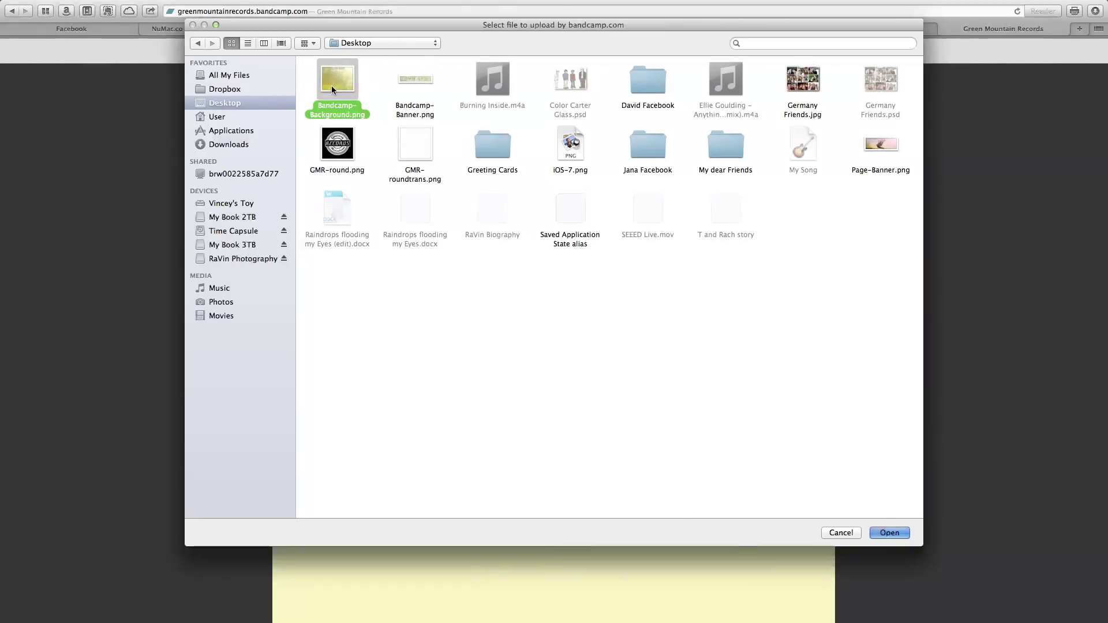
double_click(331, 86)
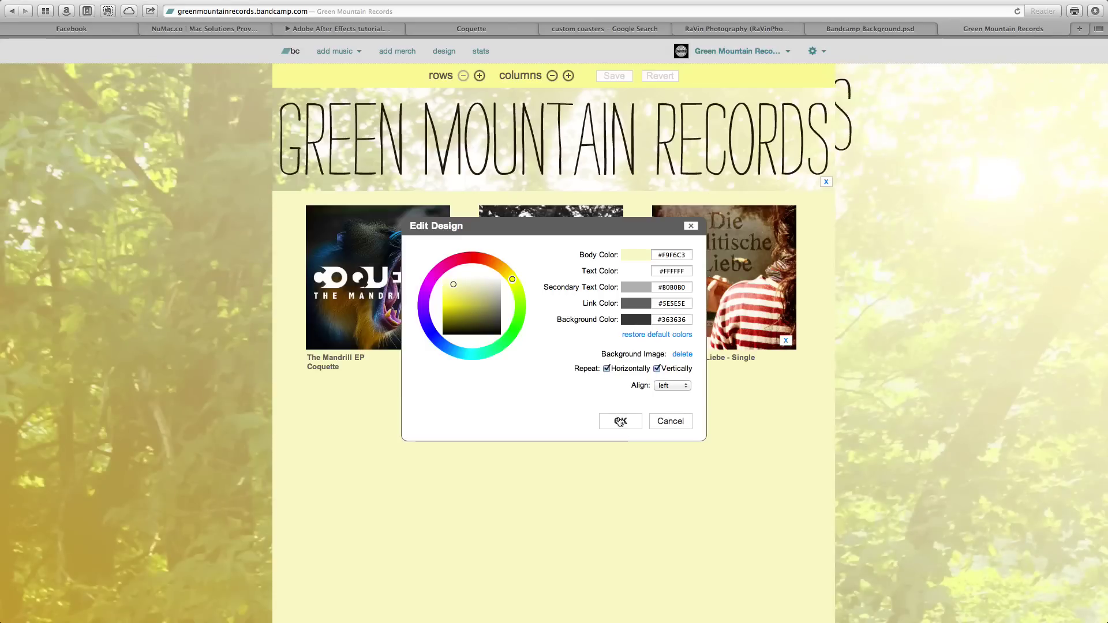
click(620, 422)
Delete the old custom header and upload Bandcamp-Banner.png as the new header
click(824, 184)
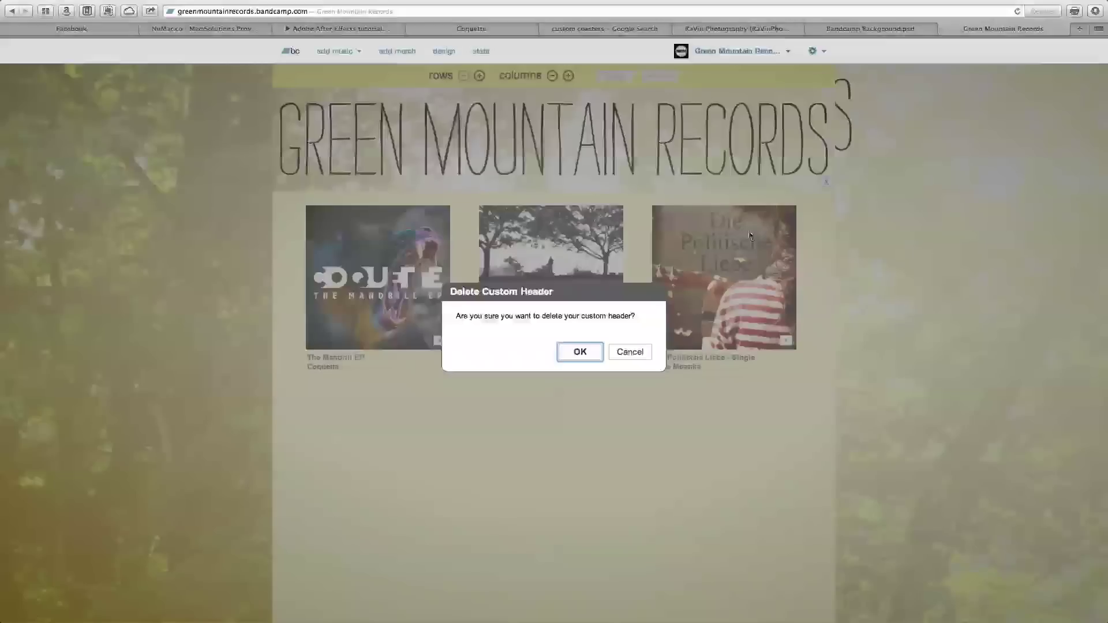
click(573, 355)
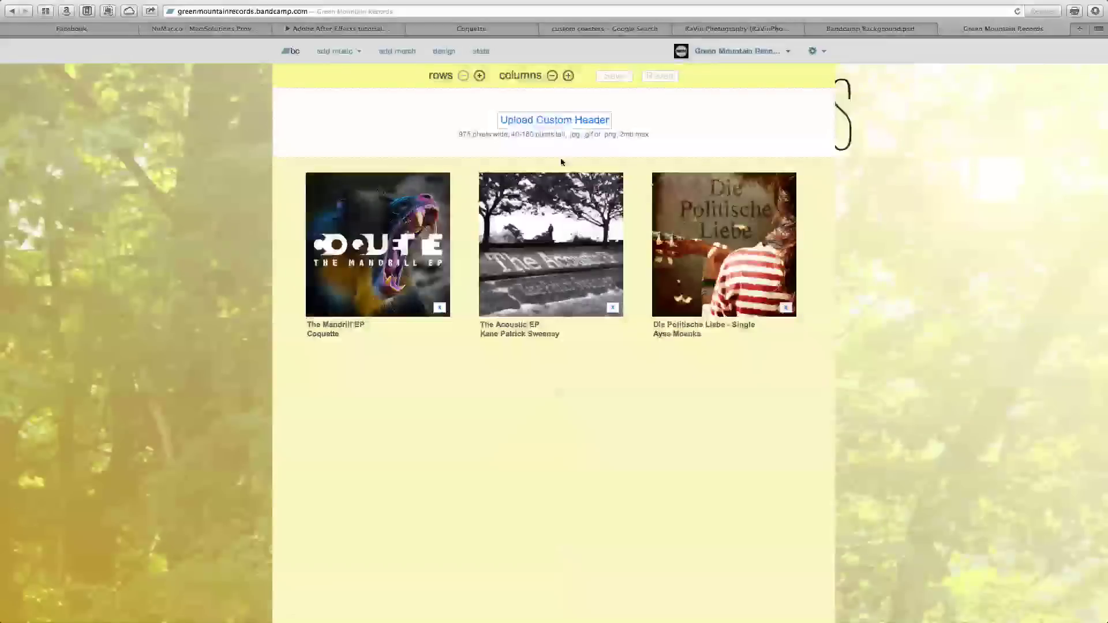
click(529, 121)
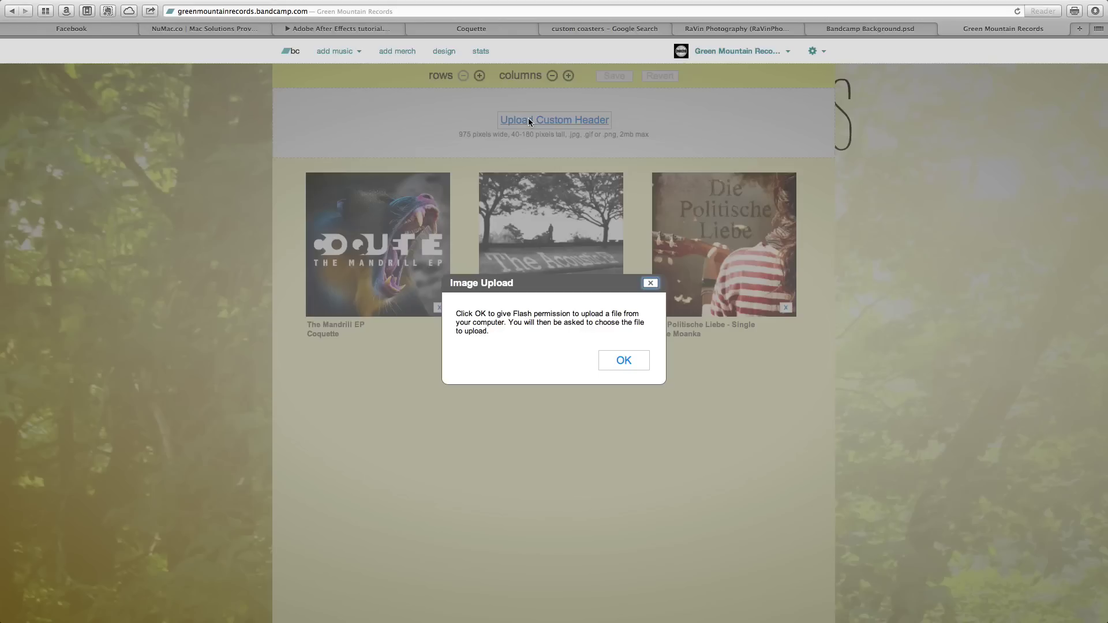
click(621, 360)
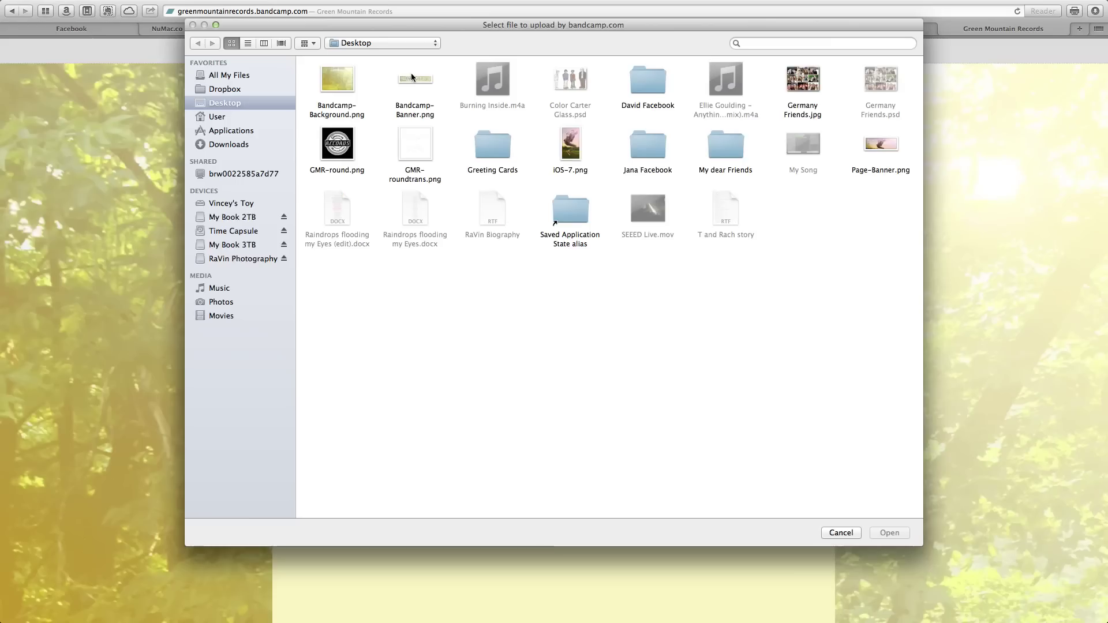
click(412, 76)
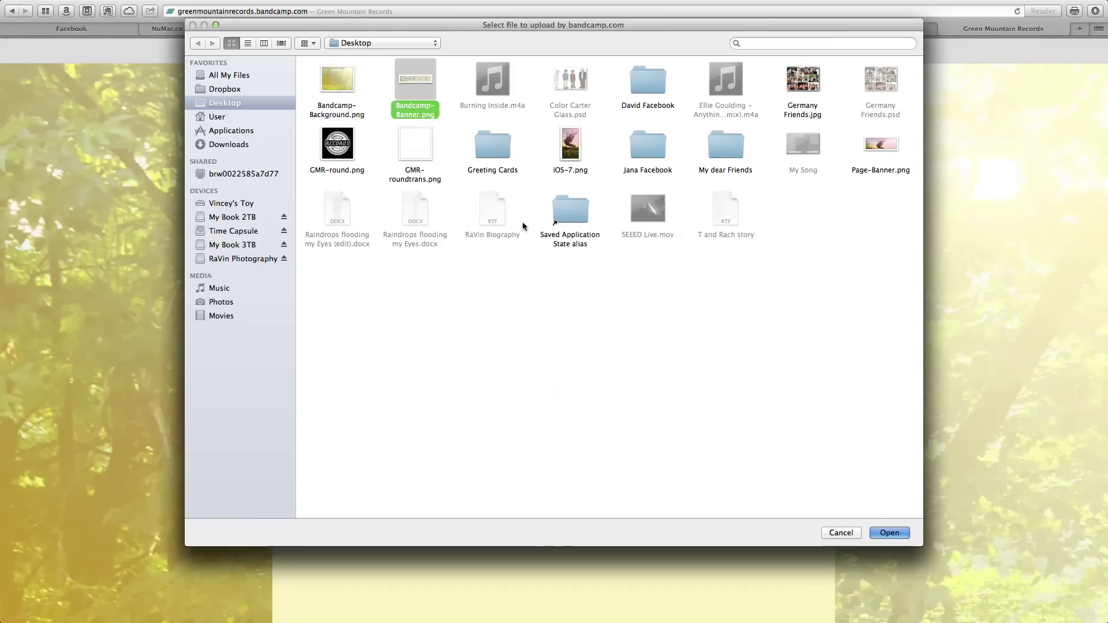
key(Return)
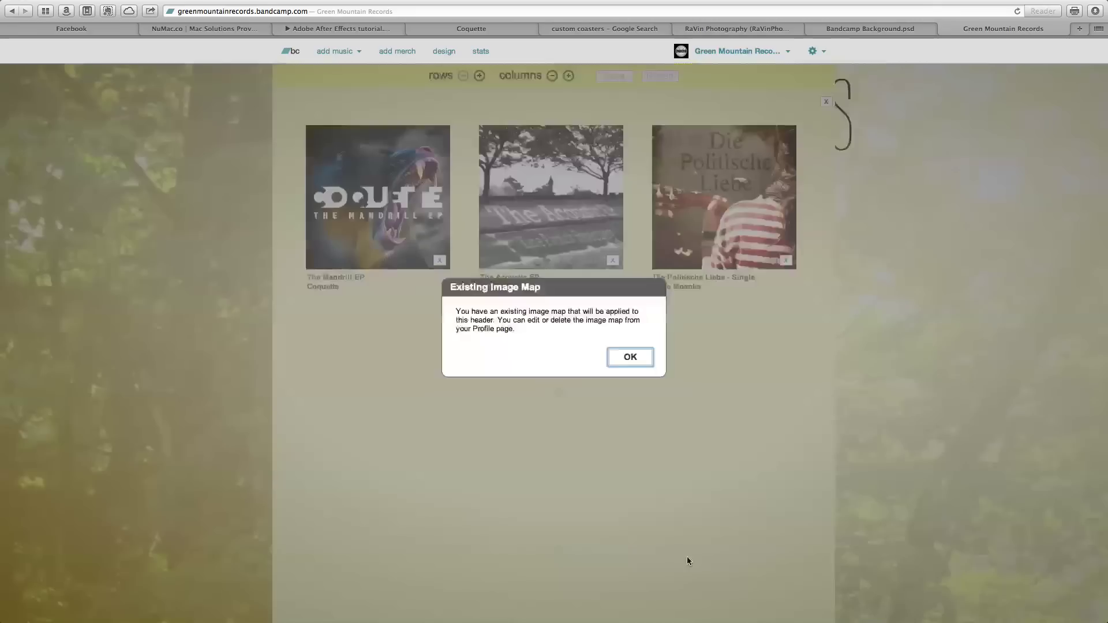
click(629, 355)
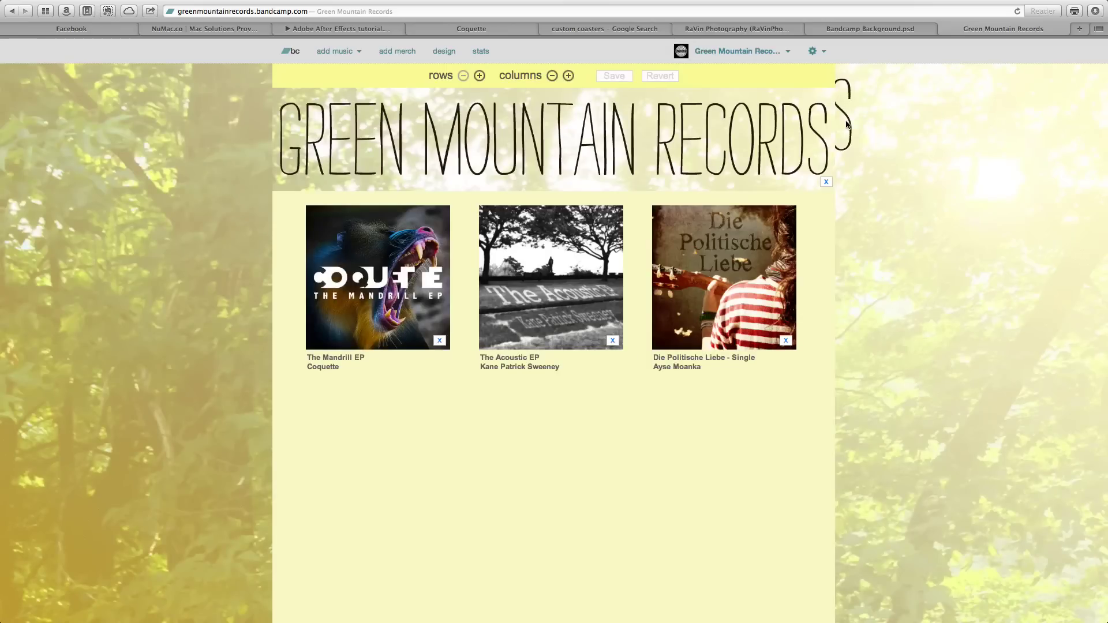
Turn off horizontal and vertical repeat for the forest background and align it to center
click(448, 49)
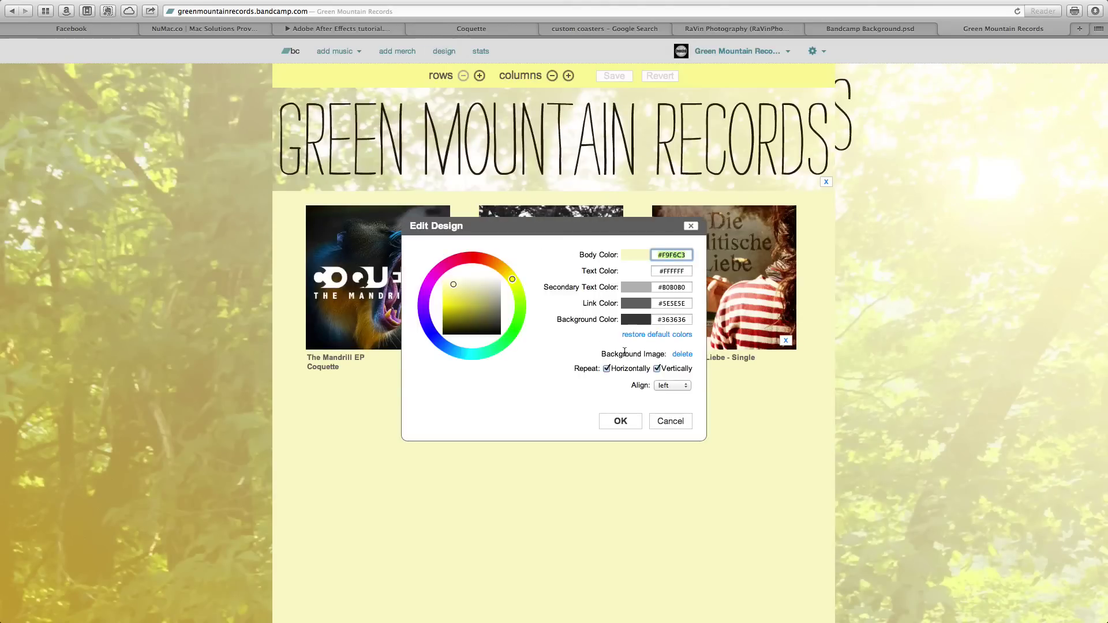
click(606, 368)
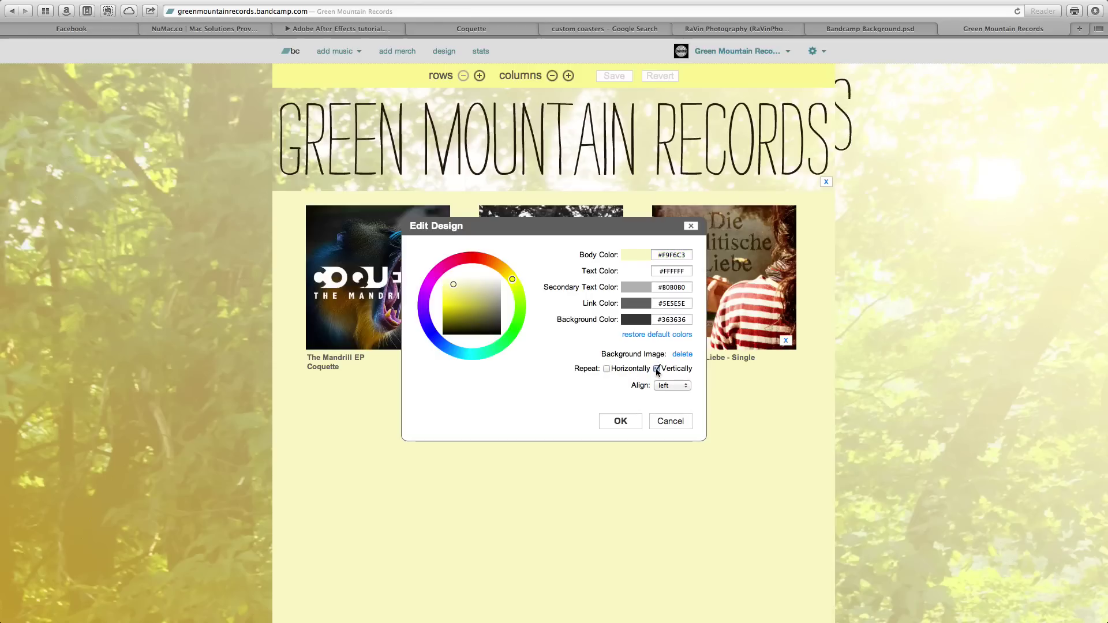
click(658, 370)
click(663, 386)
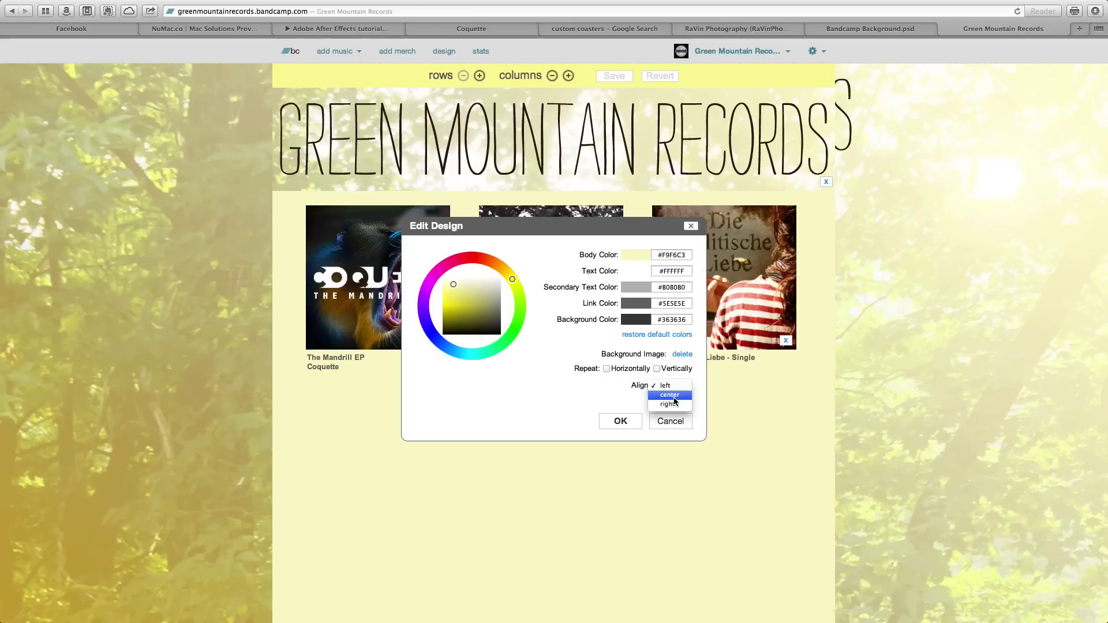
click(674, 398)
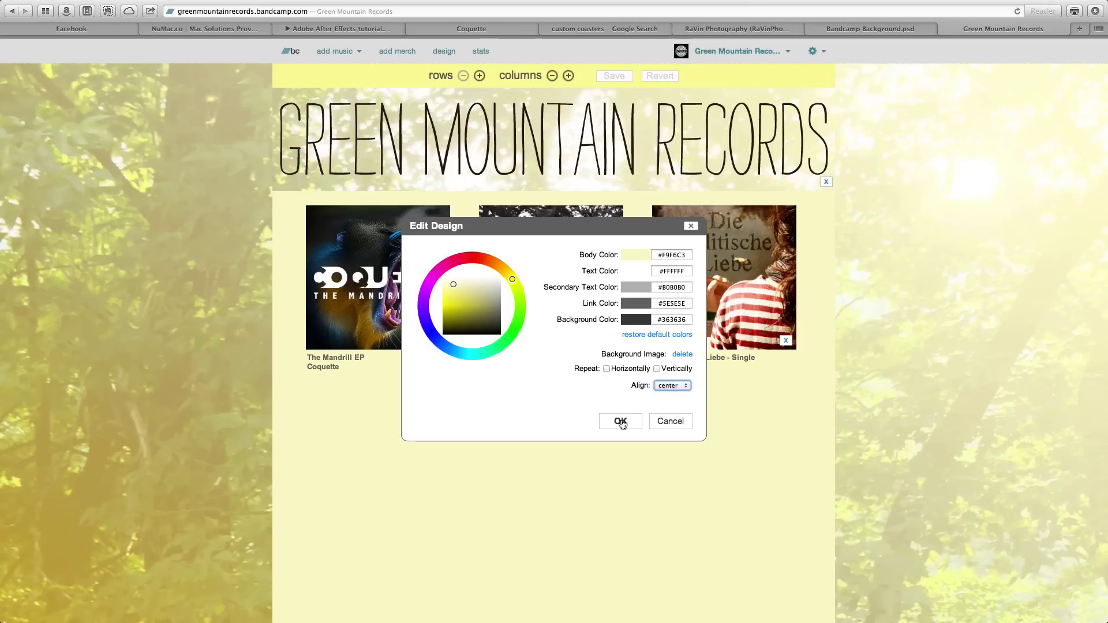
click(621, 422)
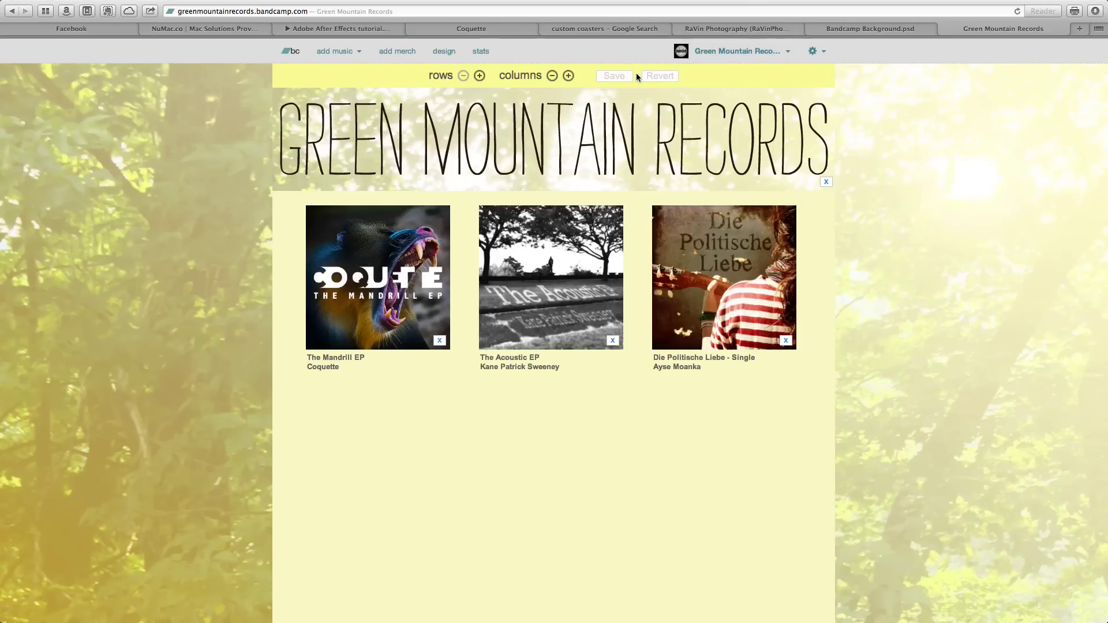
click(769, 53)
Sign out of the artist account from the gear menu
click(814, 50)
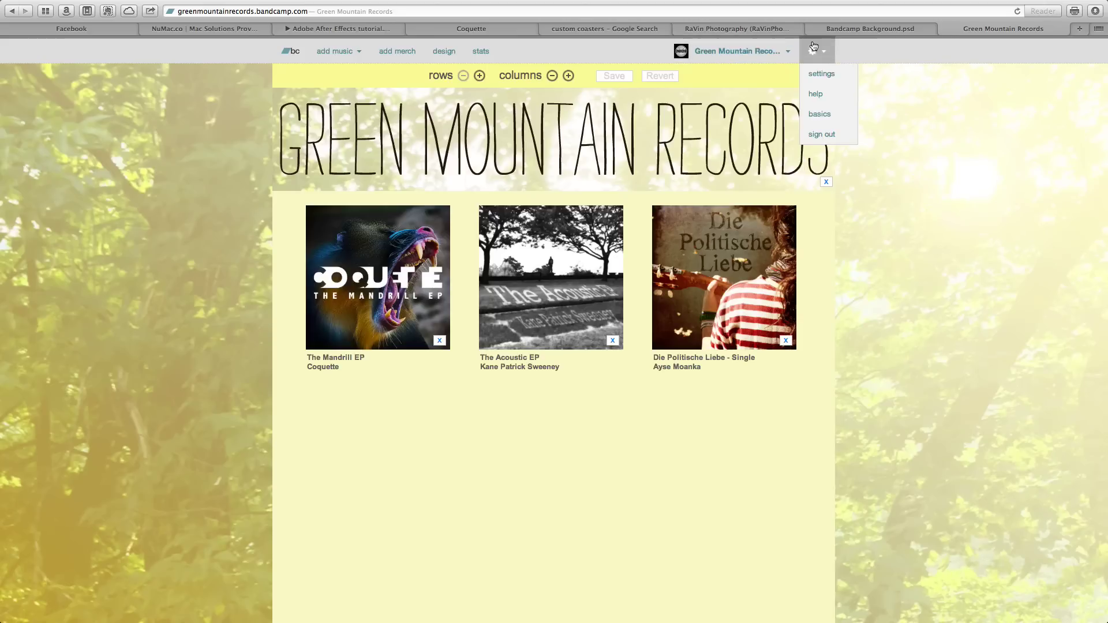
click(823, 136)
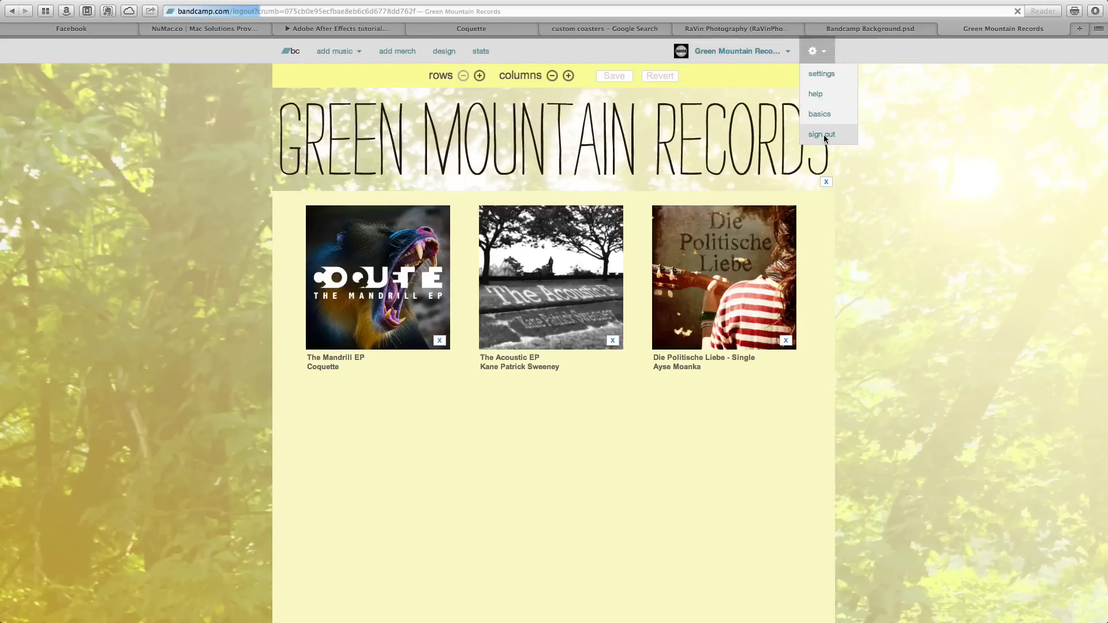